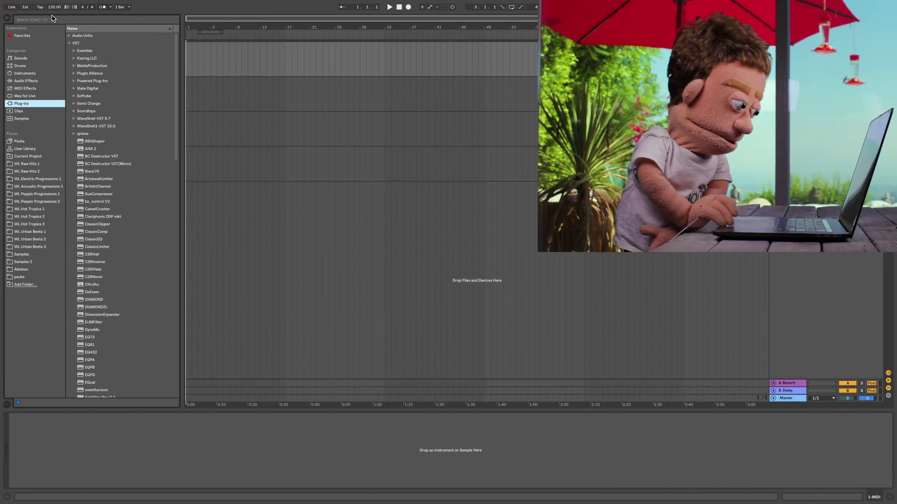
# Find the Cthulhu plug-in with the search "cth" and load it onto the first MIDI track.
pyautogui.click(53, 22)
pyautogui.write('cth')
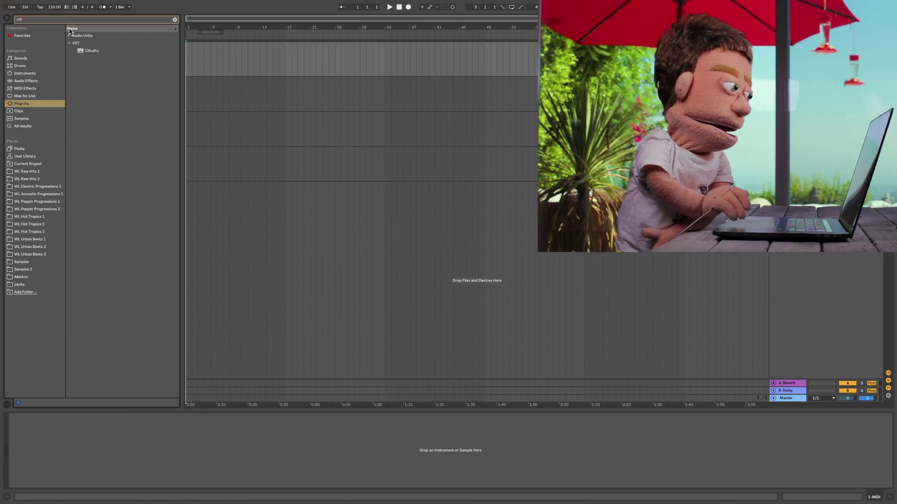
pyautogui.moveTo(86, 55); pyautogui.dragTo(196, 33)
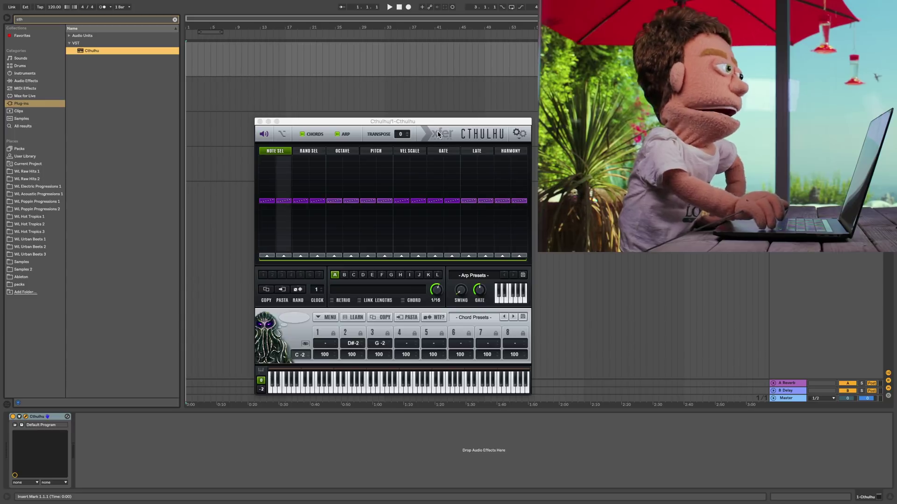
# Load the B MAJOR chord preset from Whole Loops Poppin Progressions 1 in Cthulhu and close the plug-in window.
pyautogui.click(486, 318)
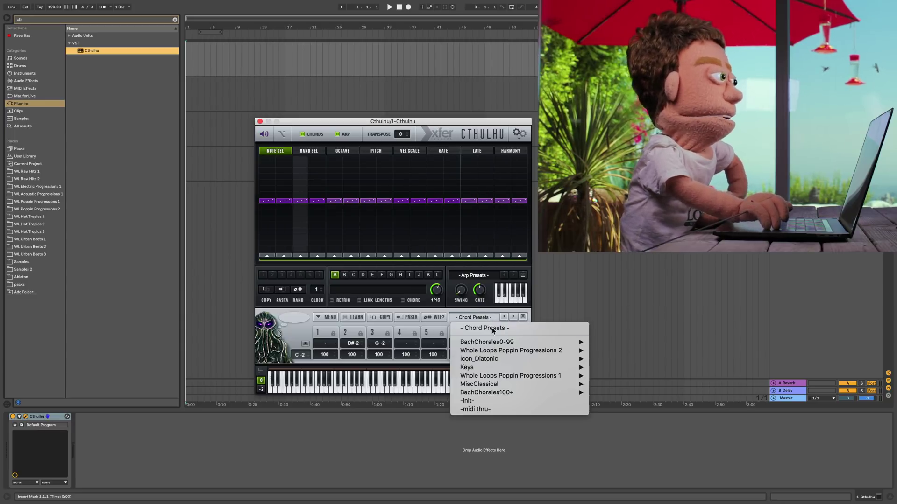
pyautogui.moveTo(567, 375)
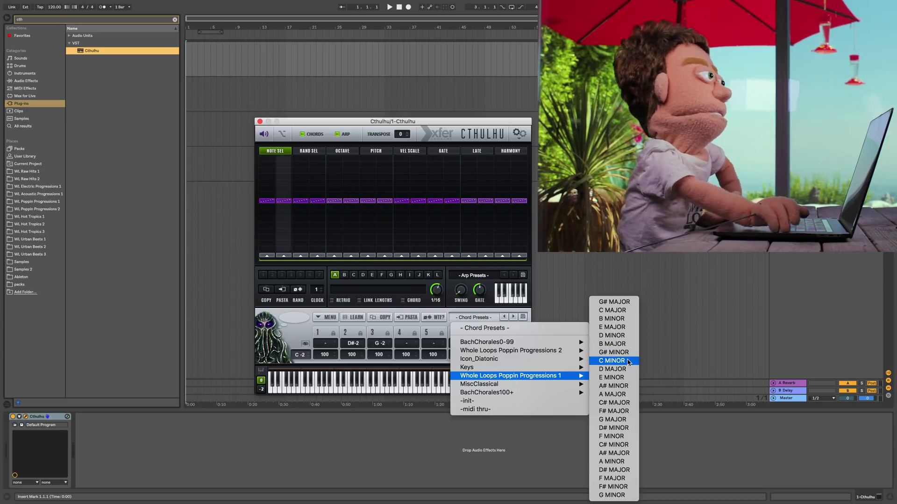
pyautogui.click(631, 344)
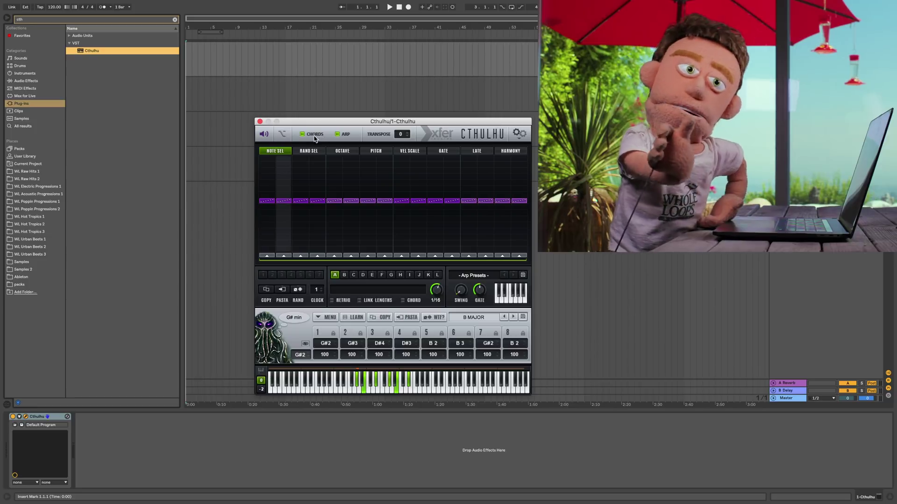
pyautogui.click(260, 122)
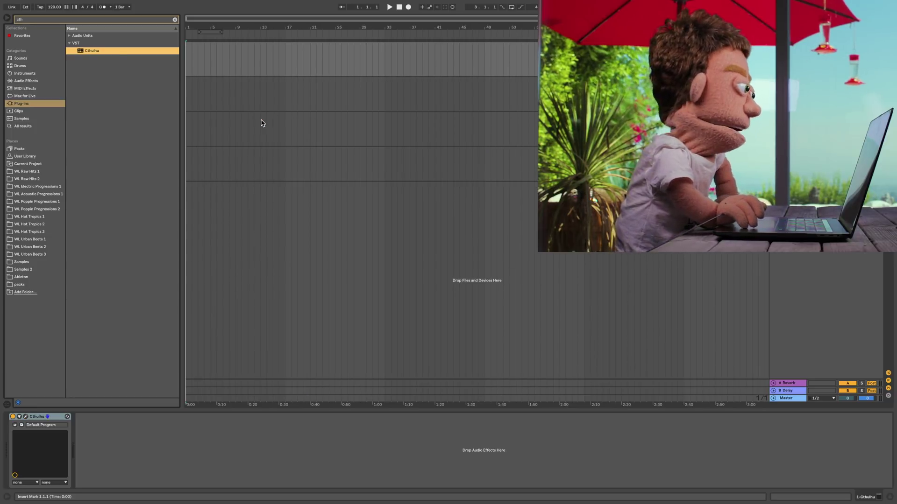
# Find Omnisphere with the search "omnis" and load it onto the second MIDI track.
pyautogui.click(42, 21)
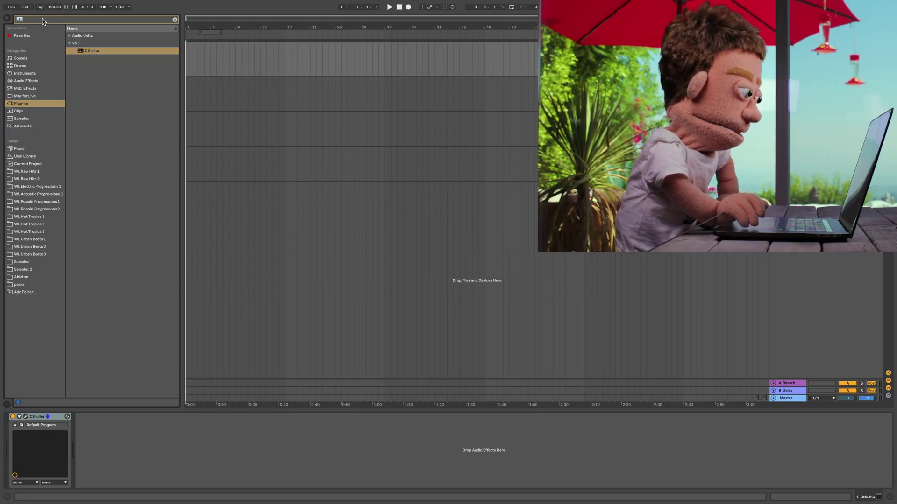
pyautogui.write('omnis')
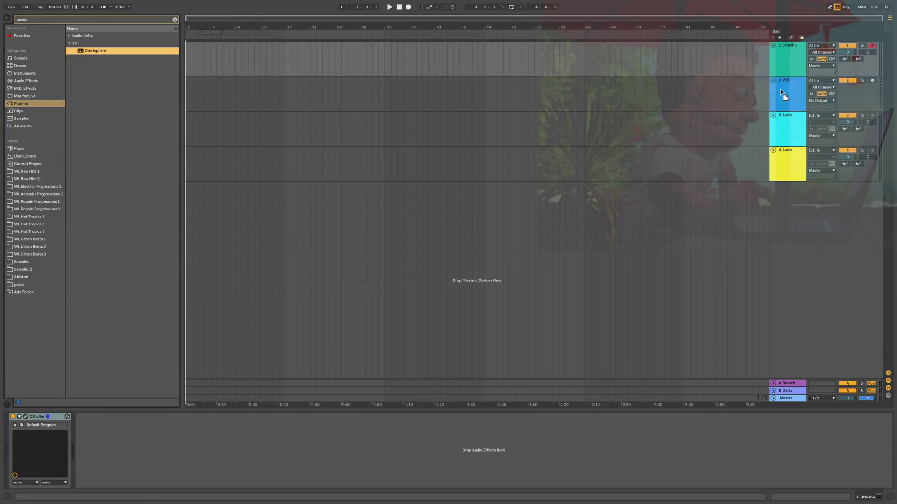
pyautogui.moveTo(828, 81); pyautogui.dragTo(828, 82)
# Set the Omnisphere track's MIDI input to 1-Cthulhu with Cthulhu as the source channel.
pyautogui.click(822, 80)
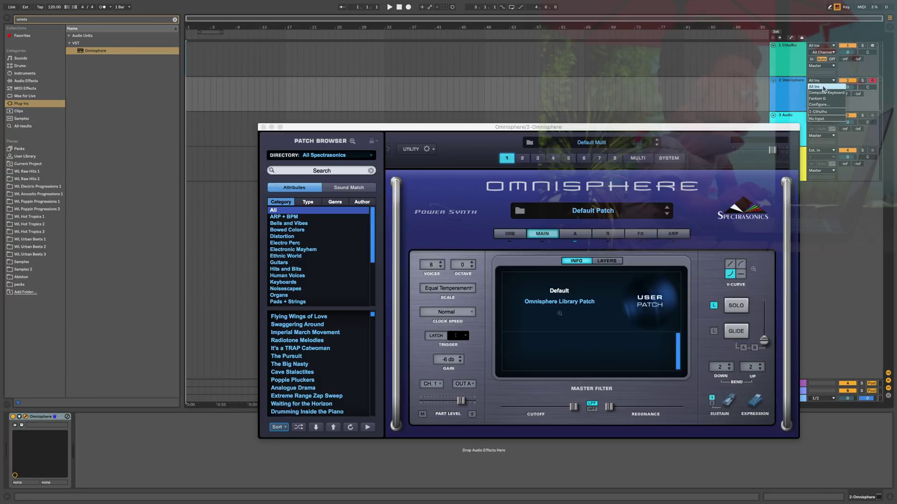
pyautogui.click(822, 107)
pyautogui.click(822, 88)
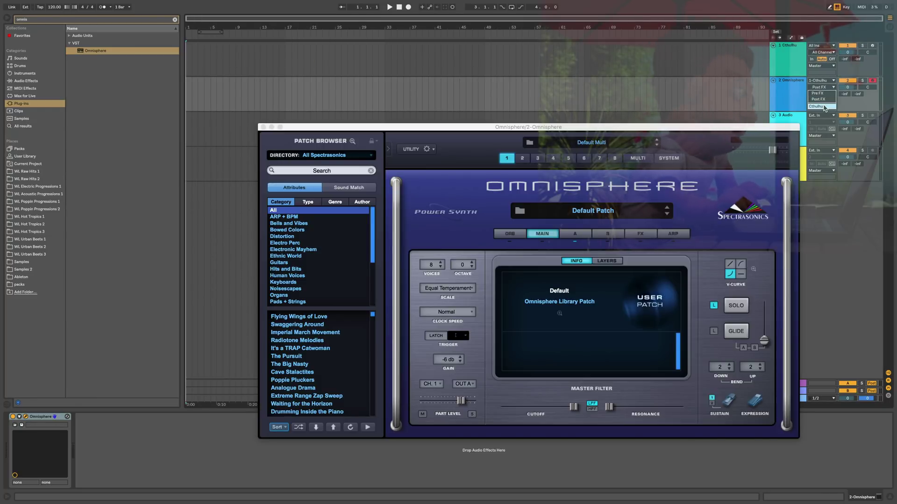
pyautogui.click(822, 103)
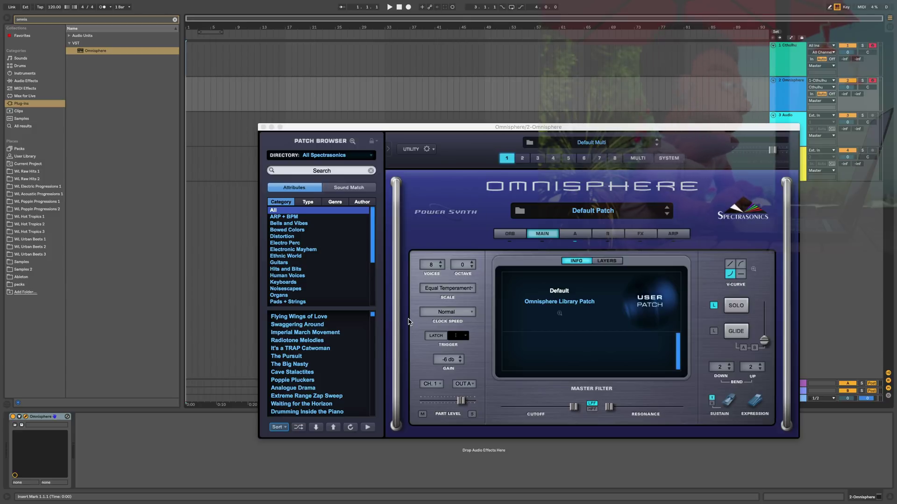
# Filter Omnisphere's patches to the Percussive Organic category and load the Cave Stalactites patch.
pyautogui.scroll(-5, 343, 271)
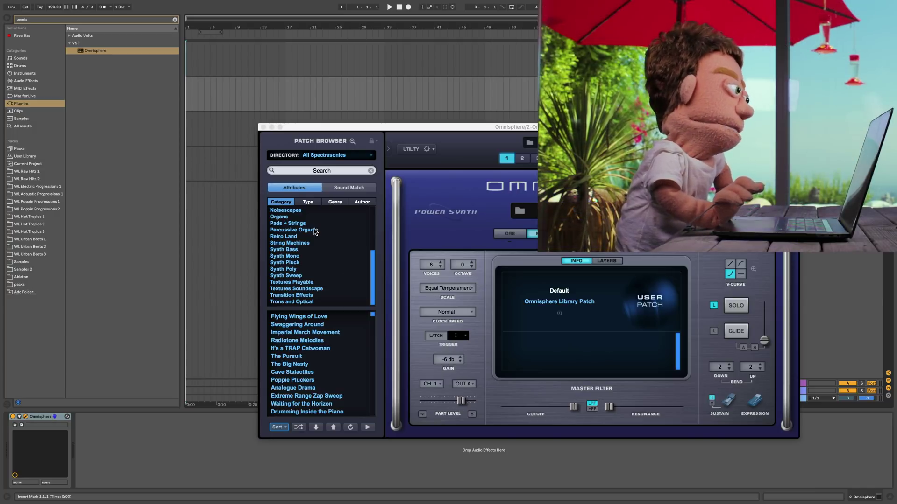
pyautogui.click(316, 231)
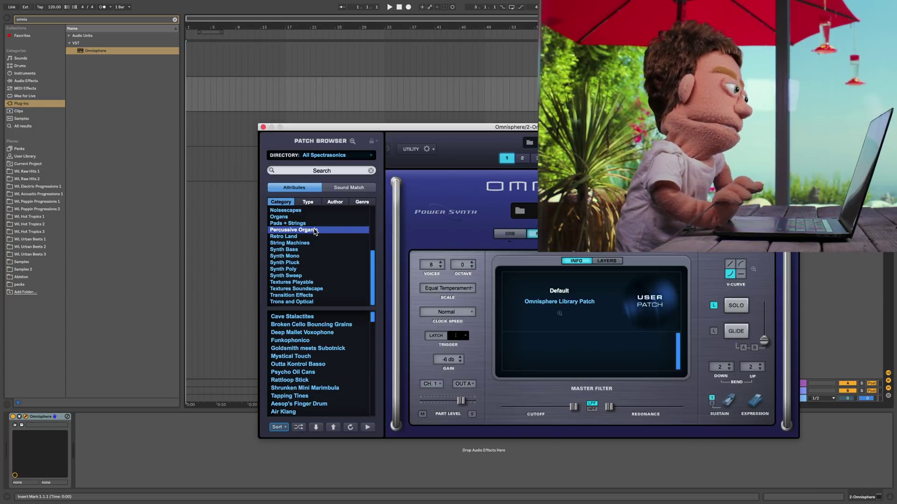
pyautogui.click(307, 317)
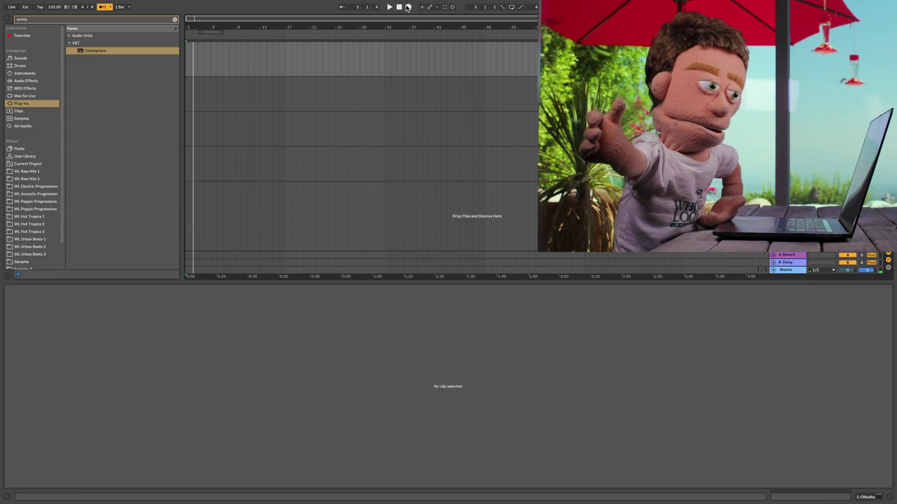
# Record the arpeggio as a two-bar clip on the Omnisphere track and shift its final C#4 note to 2.4.4.
pyautogui.click(407, 7)
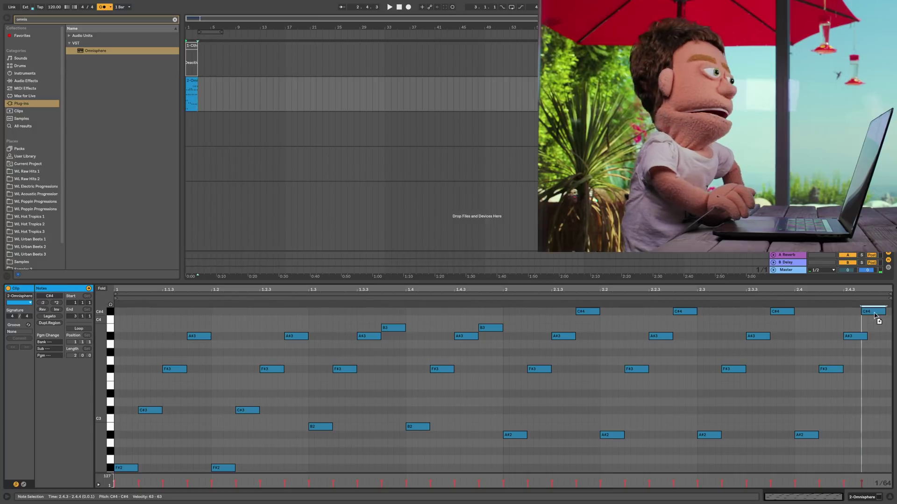
pyautogui.click(878, 311)
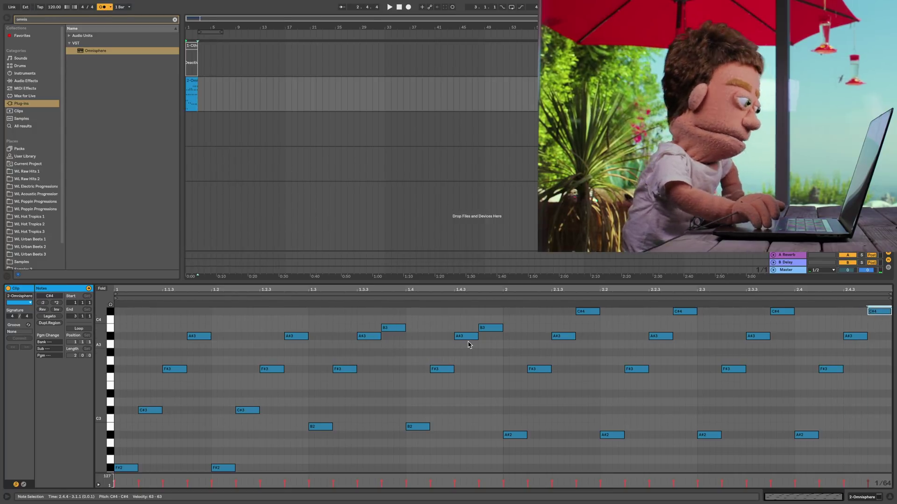
# Loop playback over the two-bar Omnisphere clip and enable looping for the clip itself.
pyautogui.press('space')
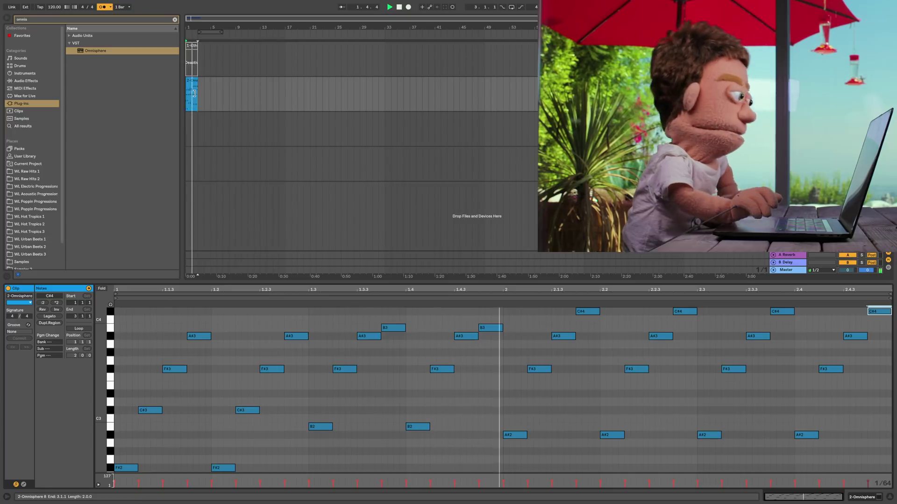
pyautogui.hotkey('ctrl', 'l')
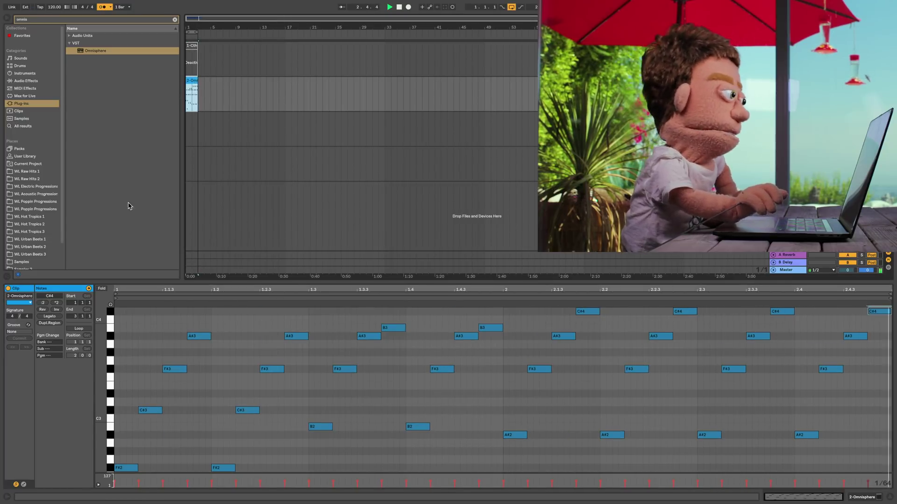
pyautogui.click(78, 328)
pyautogui.click(78, 329)
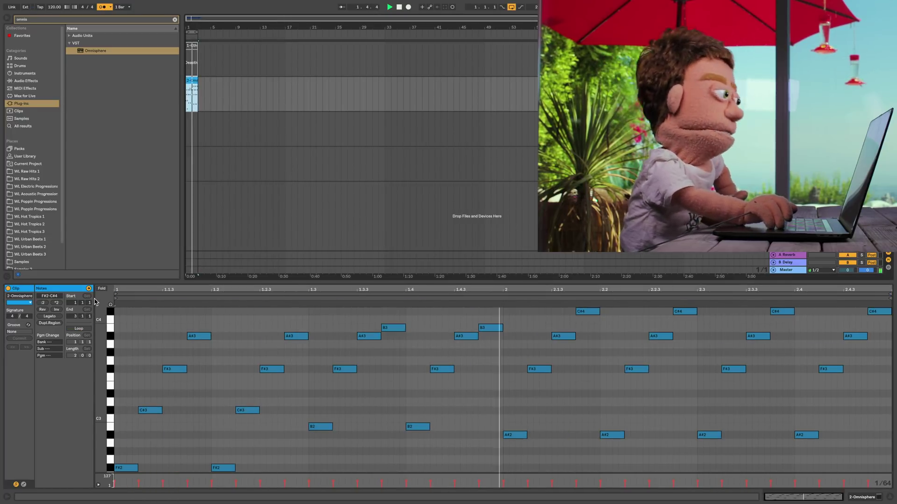
pyautogui.click(78, 329)
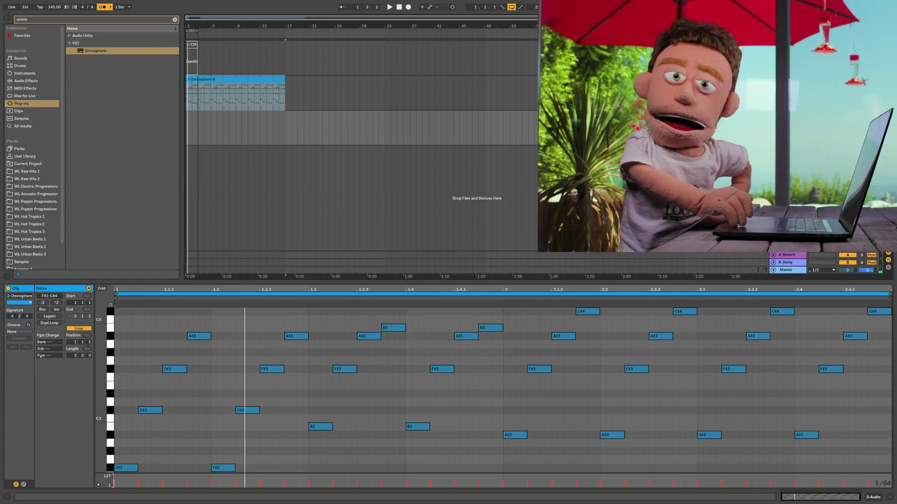
# Find HalfTime with the search "half" and add it to the Omnisphere track.
pyautogui.click(36, 20)
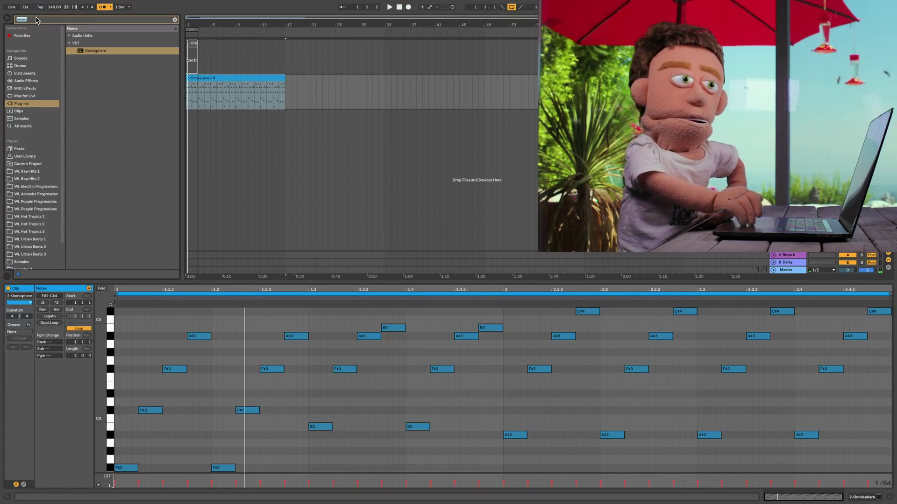
pyautogui.write('half')
pyautogui.moveTo(90, 59); pyautogui.dragTo(232, 103)
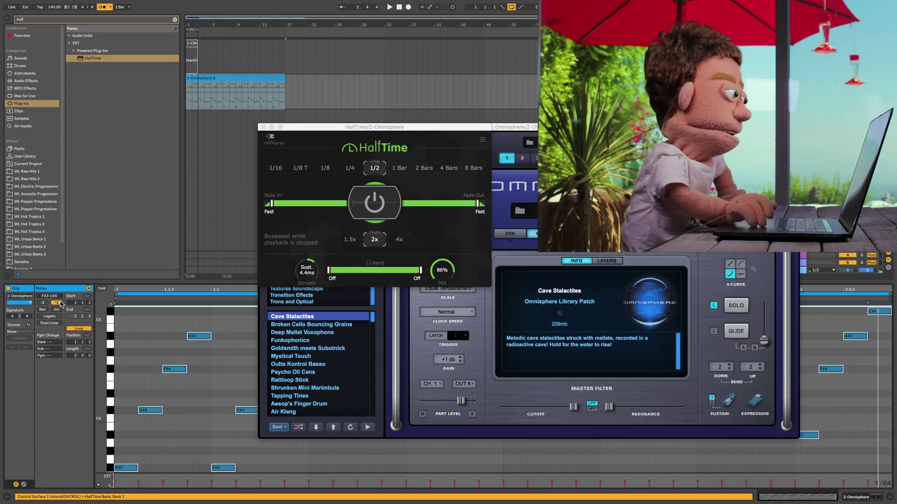
# Stretch the Omnisphere clip's notes to double length and close the Omnisphere window, keeping HalfTime open.
pyautogui.click(58, 303)
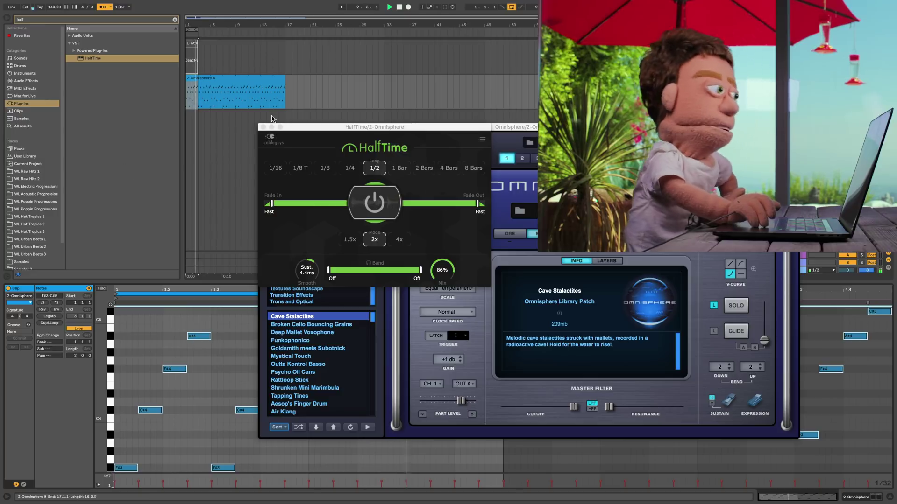
pyautogui.moveTo(276, 128); pyautogui.dragTo(315, 134)
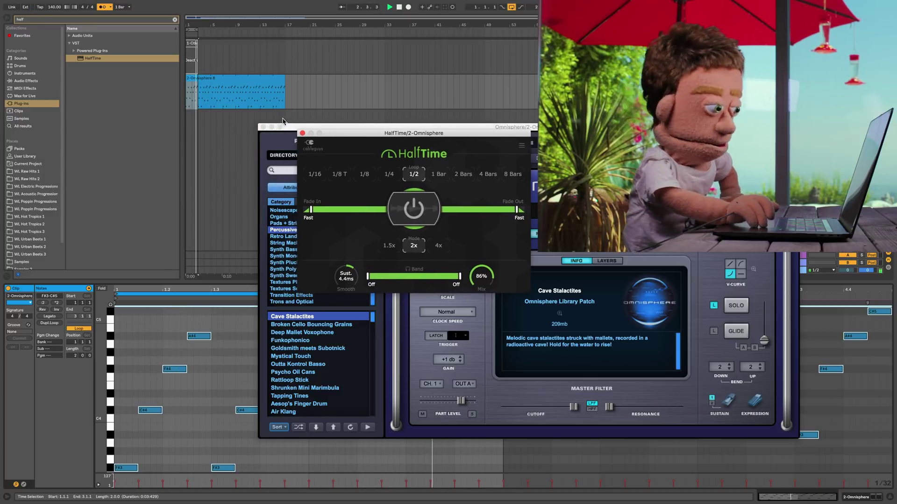
pyautogui.click(273, 126)
pyautogui.click(263, 127)
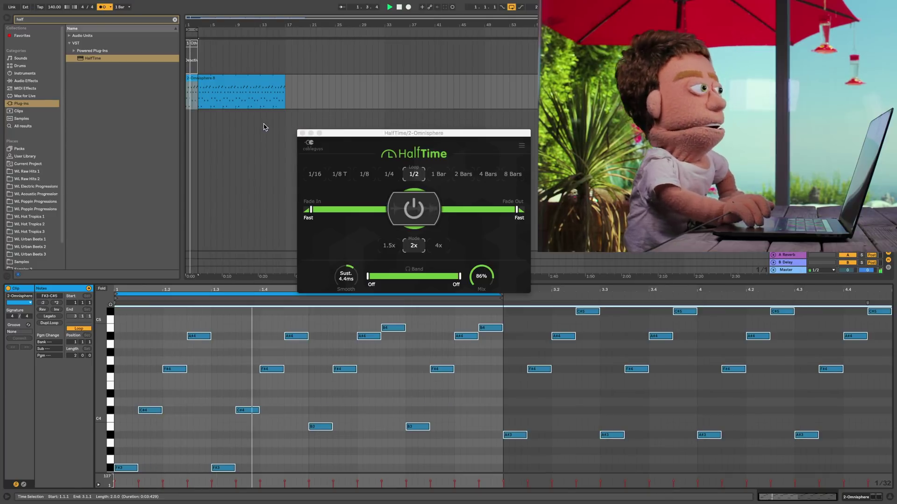
pyautogui.click(264, 124)
# Play the loop and set HalfTime's mix to 83%.
pyautogui.press('space')
pyautogui.press('space')
pyautogui.moveTo(484, 279)
pyautogui.mouseDown()
pyautogui.moveTo(484, 261)
pyautogui.moveTo(482, 282)
pyautogui.mouseUp()
# Extend the arrangement loop to four bars and shorten the Omnisphere clip to the same length.
pyautogui.click(217, 79)
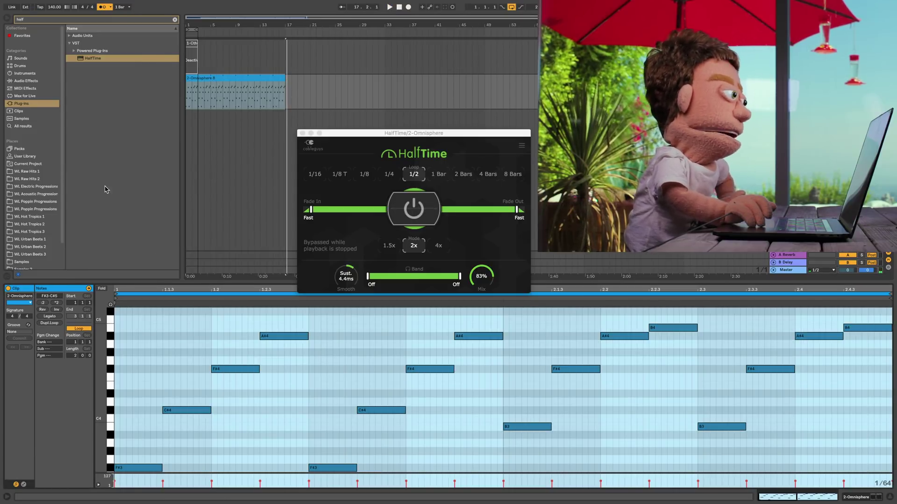
pyautogui.click(211, 75)
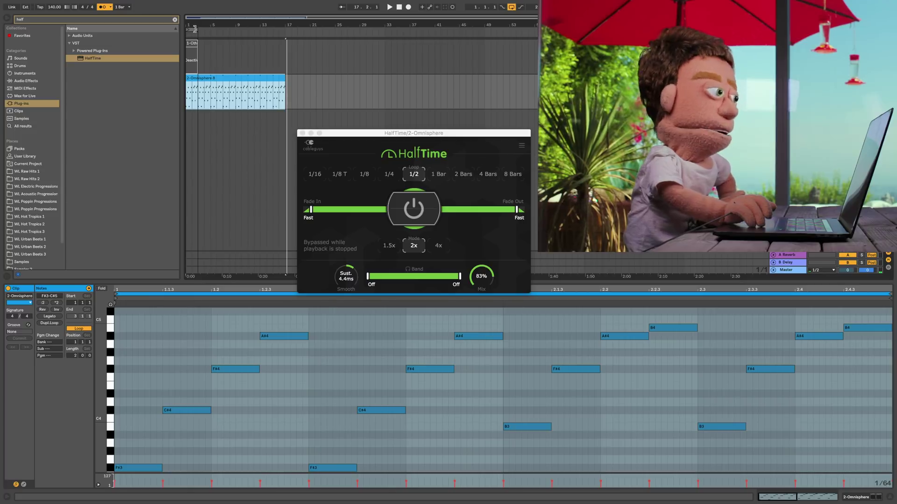
pyautogui.moveTo(195, 29); pyautogui.dragTo(210, 29)
pyautogui.press('space')
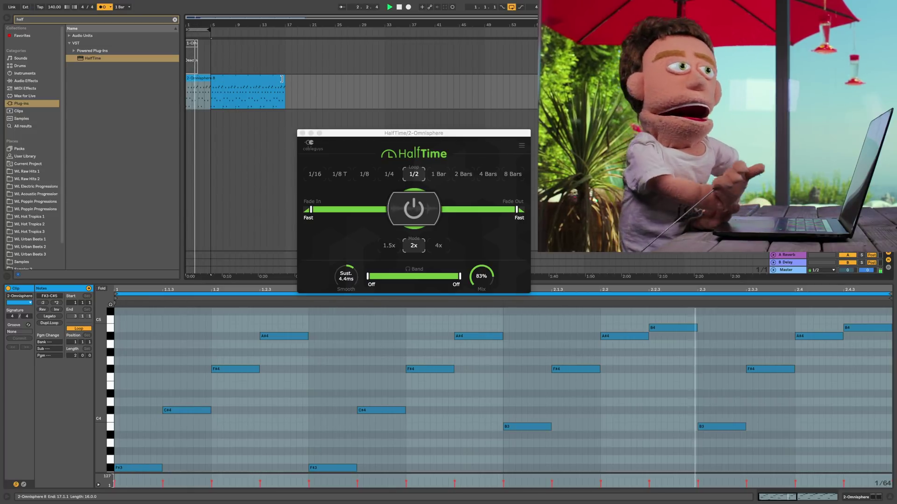
pyautogui.moveTo(281, 79); pyautogui.dragTo(211, 80)
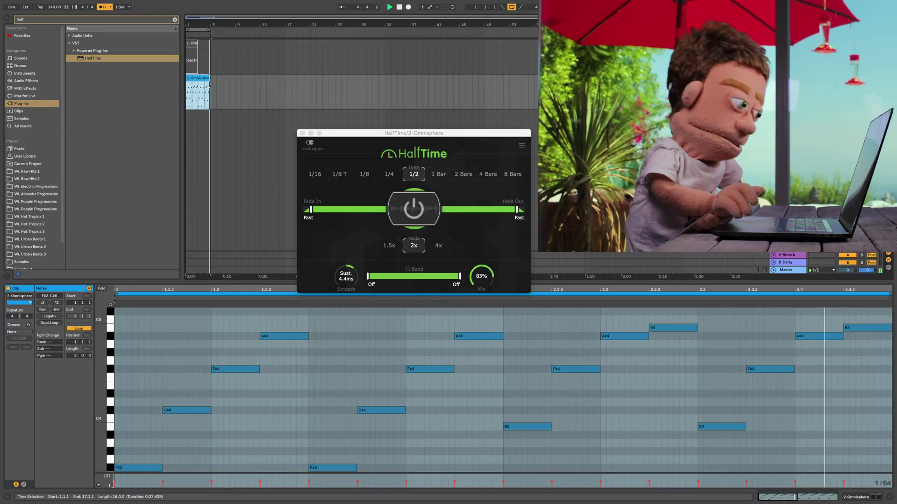
# Display the Omnisphere track's devices, compare HalfTime's mix at 12%, and settle on a mix of 68%.
pyautogui.click(854, 498)
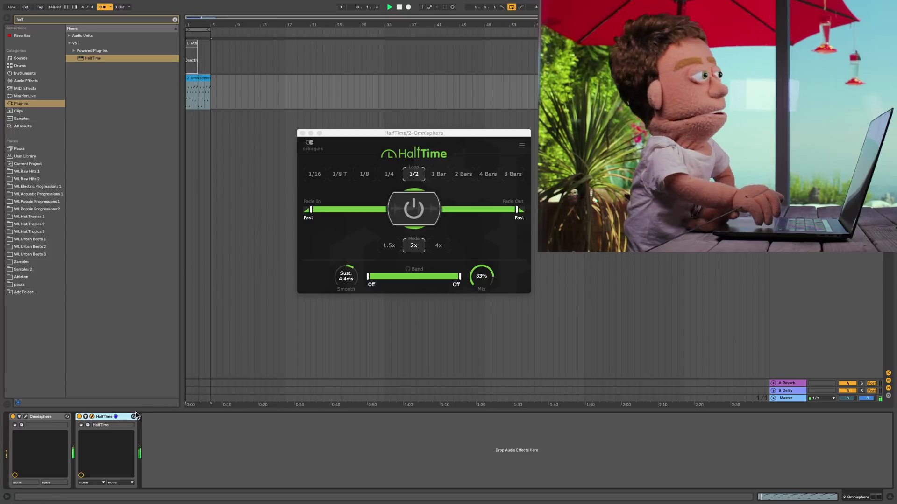
pyautogui.moveTo(482, 276); pyautogui.dragTo(482, 279)
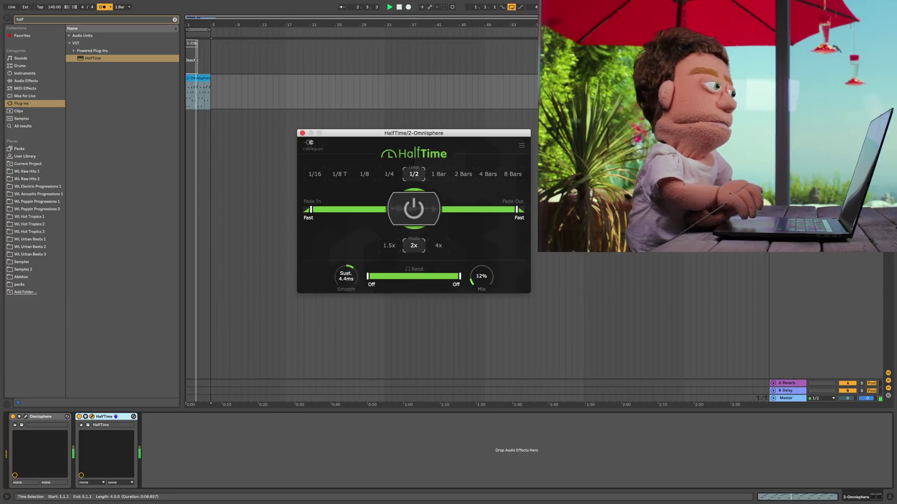
pyautogui.moveTo(481, 276)
pyautogui.mouseDown()
pyautogui.moveTo(481, 261)
pyautogui.moveTo(481, 285)
pyautogui.moveTo(481, 264)
pyautogui.mouseUp()
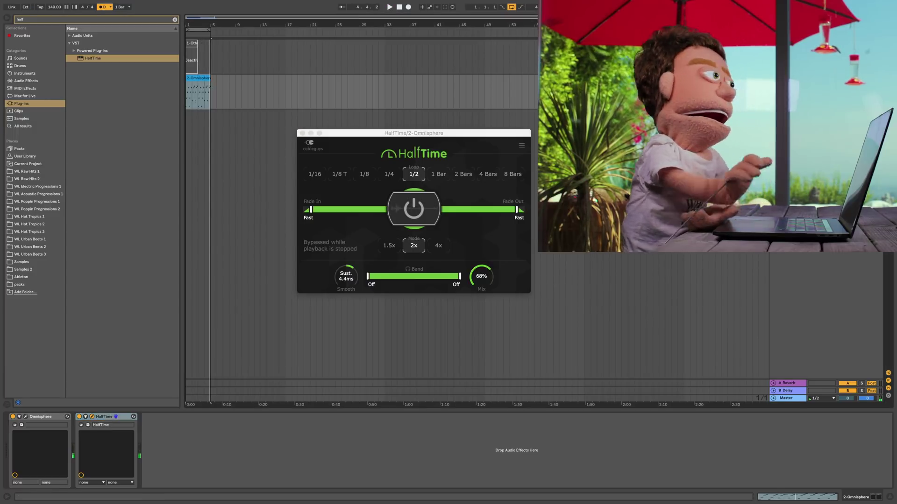
# Delete the Cthulhu track.
pyautogui.click(787, 43)
pyautogui.press('Delete')
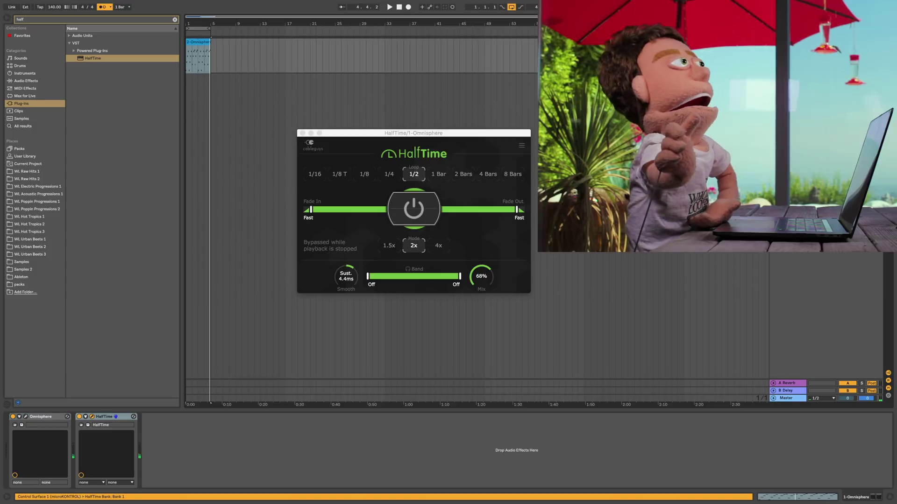
# Add a MIDI track with Impulse and audition the first closed hi-hats in WL Hot Tropics 3's drum shots.
pyautogui.press('super+shift+t')
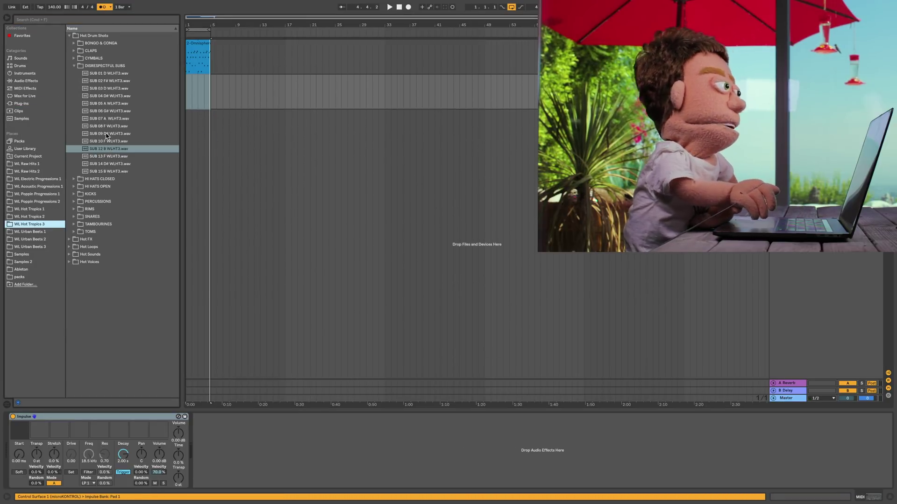
pyautogui.doubleClick(79, 66)
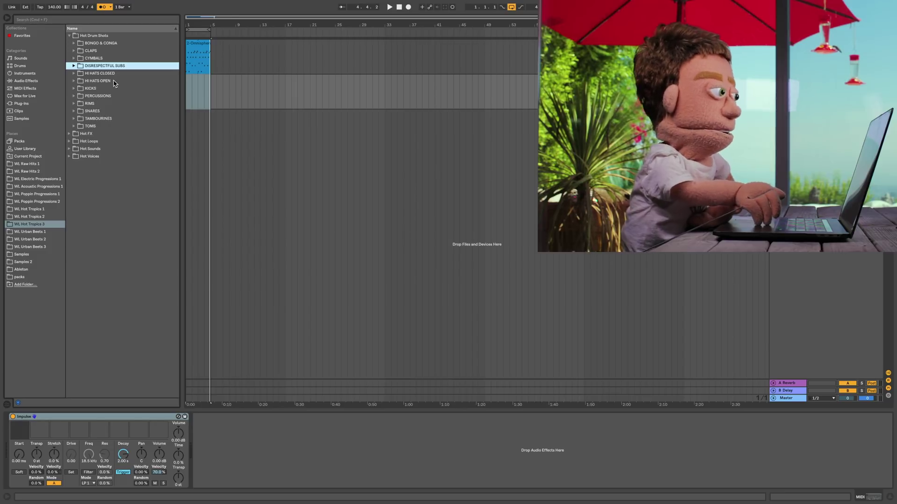
pyautogui.press('Down')
pyautogui.press('Right')
pyautogui.press('Down')
pyautogui.press('Down')
pyautogui.press('Down')
pyautogui.press('Down')
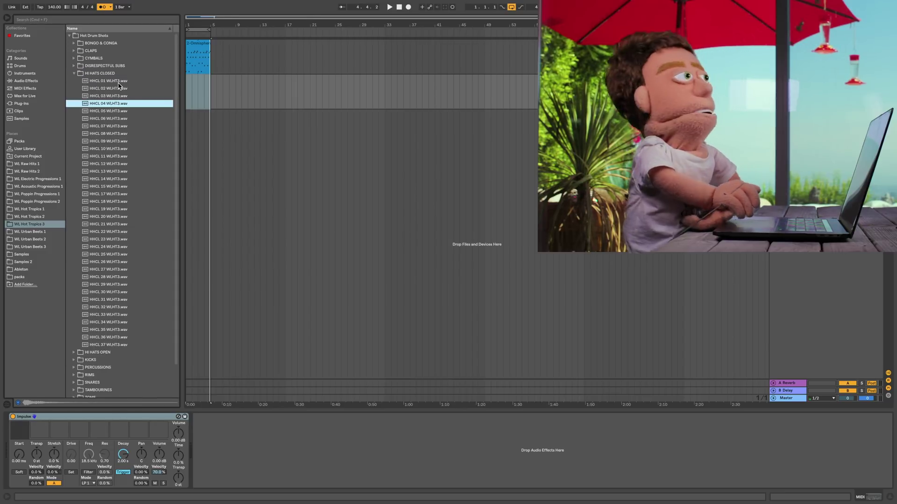
# Audition the closed hi-hats again and load HHCL 05 WLHT3.wav into Impulse's first two slots.
pyautogui.click(119, 83)
pyautogui.press('Down')
pyautogui.press('Down')
pyautogui.press('Down')
pyautogui.press('Down')
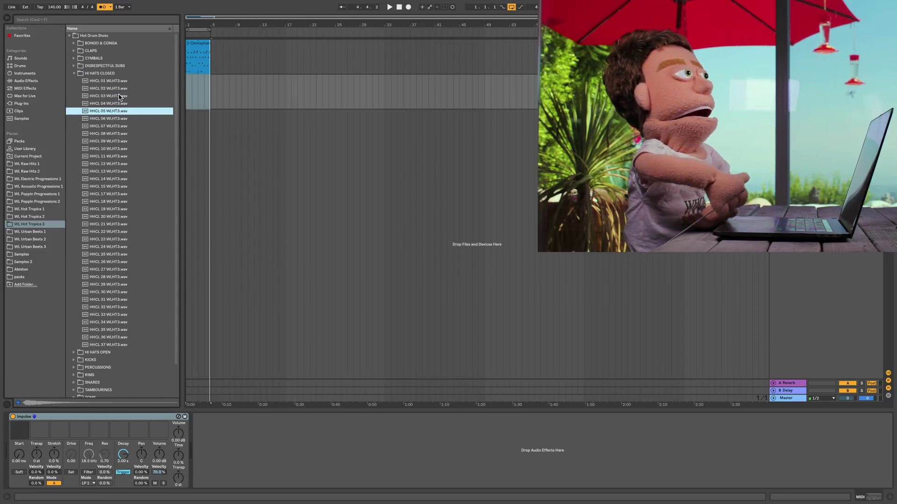
pyautogui.moveTo(14, 438); pyautogui.dragTo(19, 434)
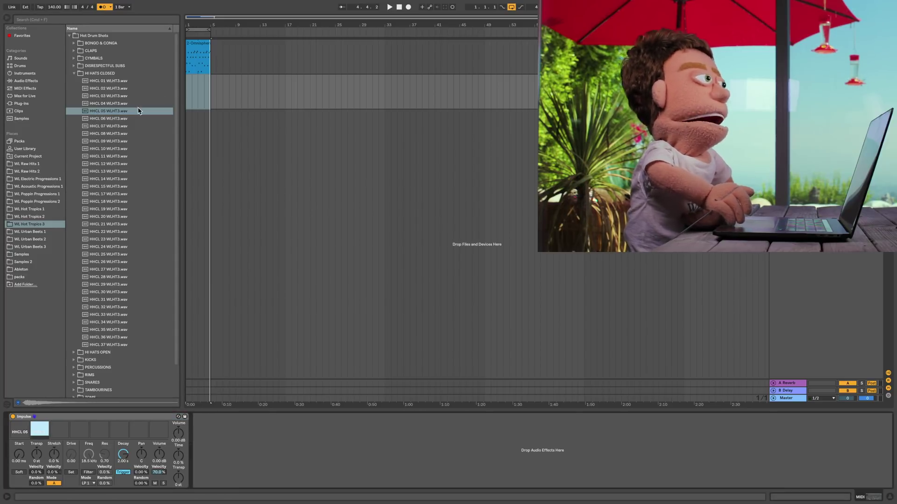
# Load the open hi-hat HHOP 04 WLHT3.wav into Impulse's third slot.
pyautogui.click(101, 75)
pyautogui.click(104, 82)
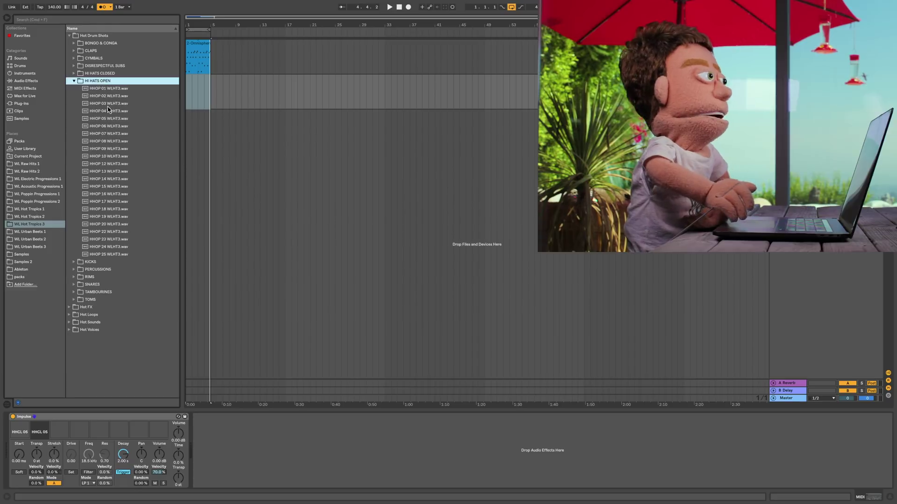
pyautogui.click(110, 111)
pyautogui.moveTo(106, 110); pyautogui.dragTo(60, 433)
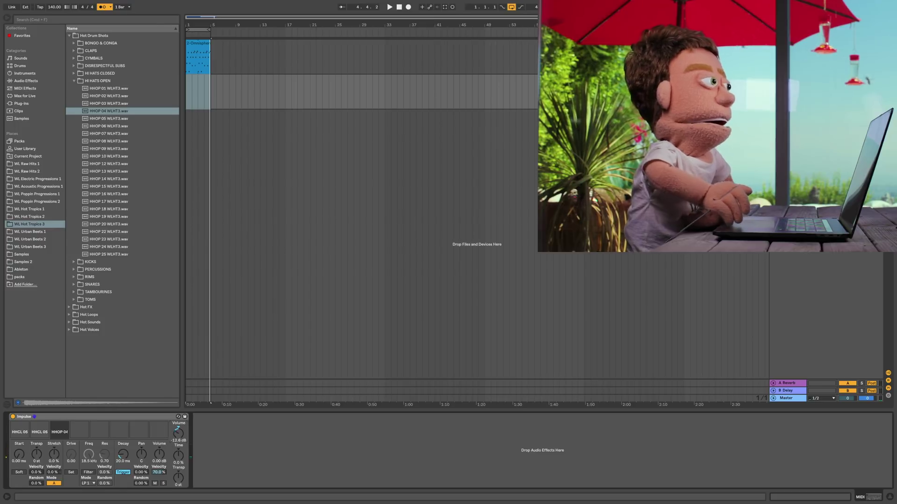
# Lower Impulse's overall volume and set the open hi-hat's decay to 18.9 ms in Gate mode.
pyautogui.moveTo(178, 433); pyautogui.dragTo(178, 419)
pyautogui.moveTo(121, 457); pyautogui.dragTo(120, 439)
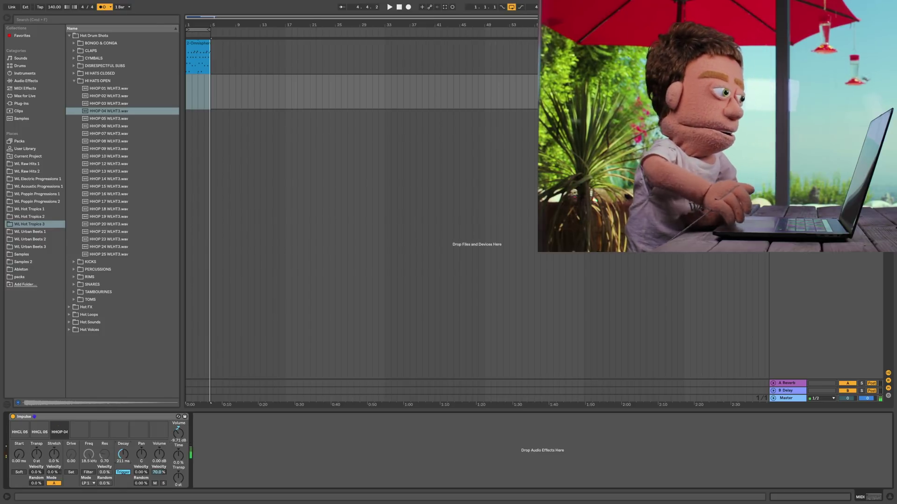
pyautogui.click(123, 473)
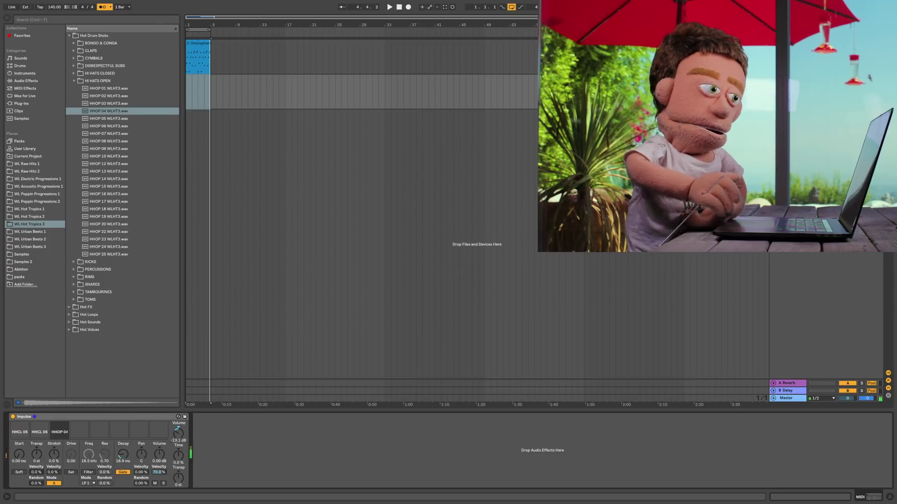
# Add EQ Eight after Impulse and cut the hi-hats' low end with a filter at 4.23 kHz.
pyautogui.click(22, 80)
pyautogui.moveTo(88, 128); pyautogui.dragTo(329, 453)
pyautogui.click(226, 479)
pyautogui.click(223, 429)
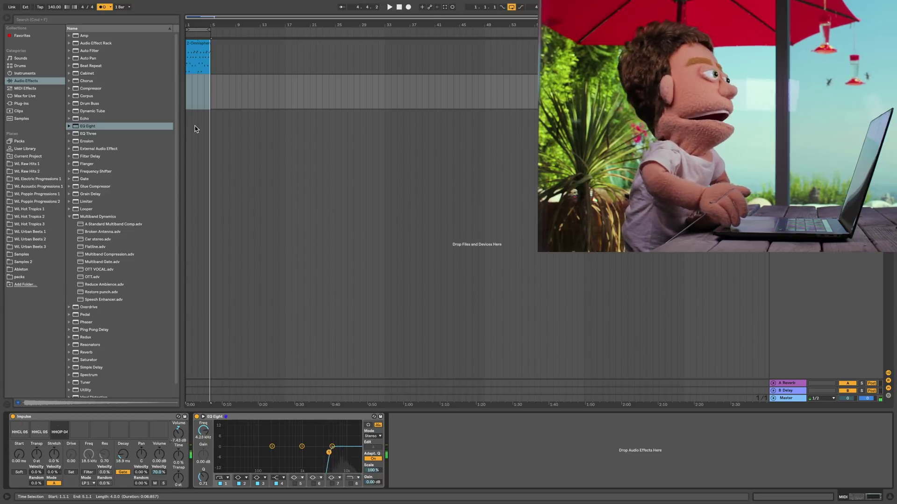
# Record a hi-hat pattern on the Impulse track from bar 1 and trim the clip to two bars.
pyautogui.click(190, 108)
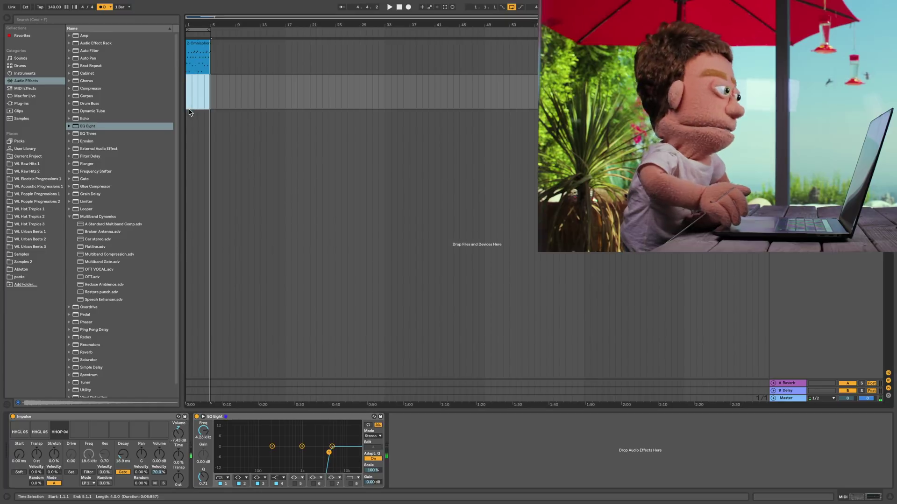
pyautogui.click(408, 7)
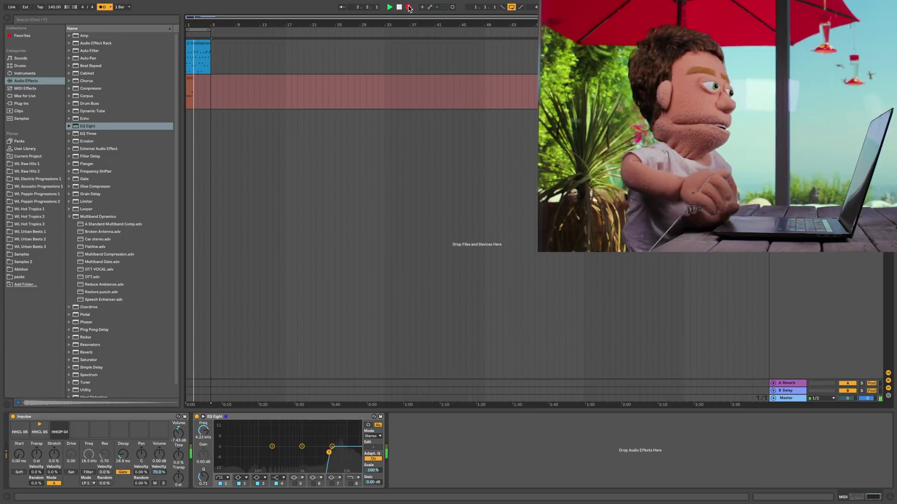
pyautogui.click(400, 7)
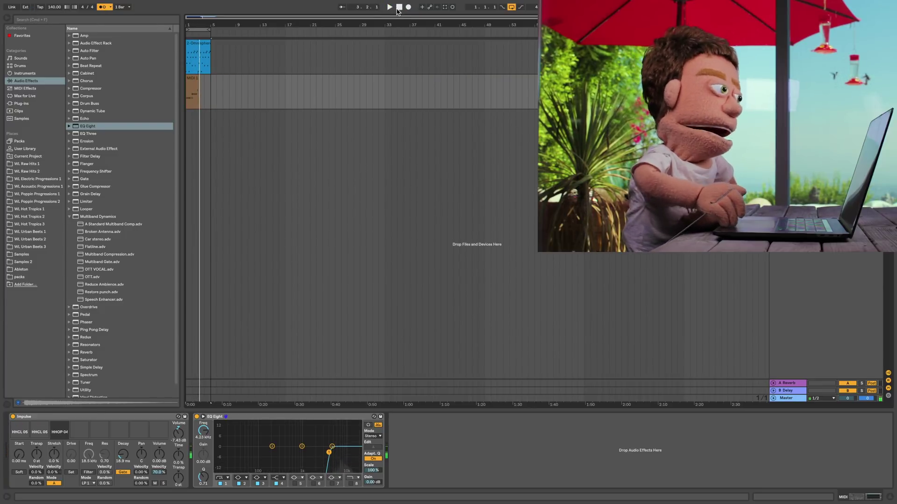
pyautogui.moveTo(199, 79); pyautogui.dragTo(195, 80)
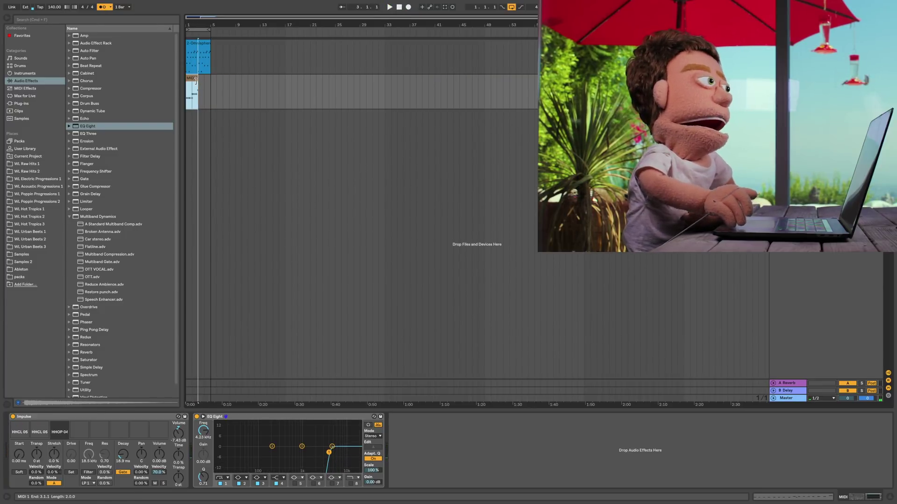
# Loop the hi-hat clip out to four bars and quantize all its notes to 1/8 at 100%, then play it.
pyautogui.doubleClick(194, 79)
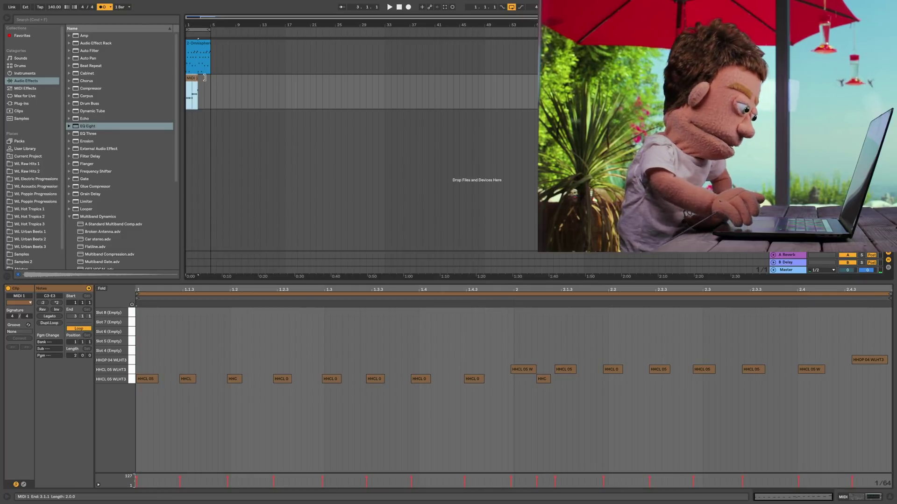
pyautogui.press('super+a')
pyautogui.press('super+shift+u')
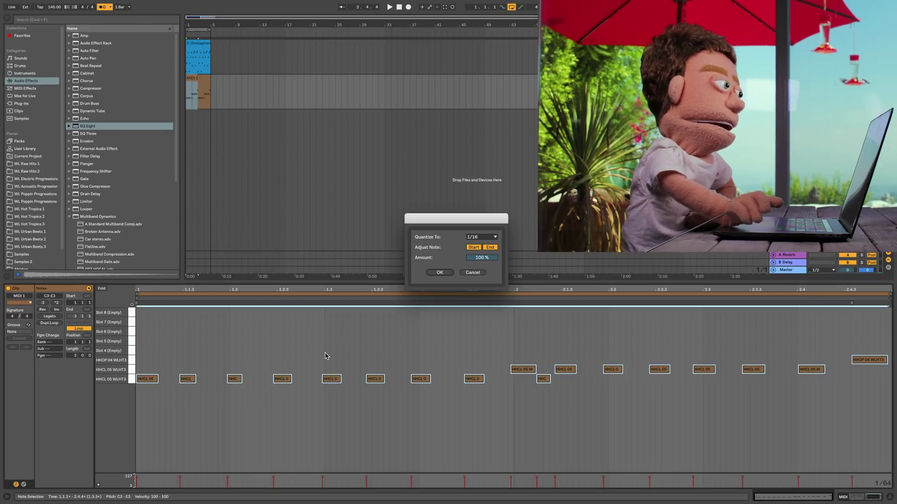
pyautogui.click(474, 237)
pyautogui.click(480, 258)
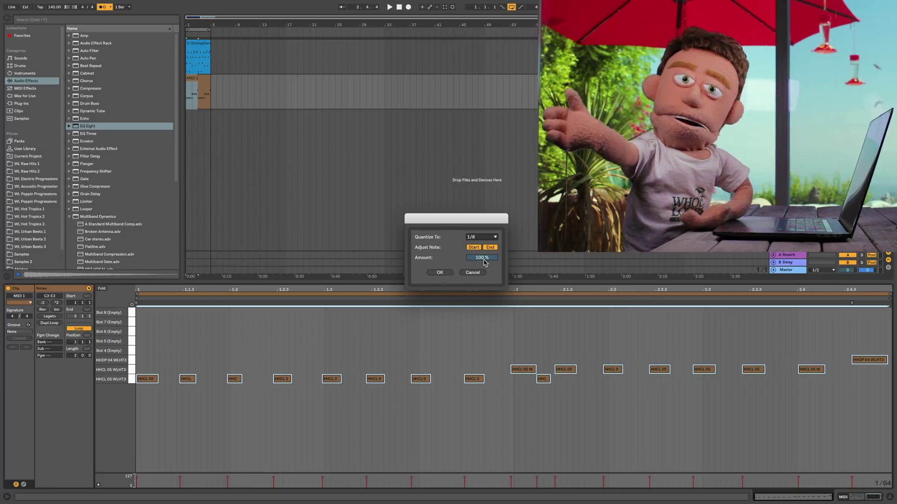
pyautogui.click(440, 272)
pyautogui.press('space')
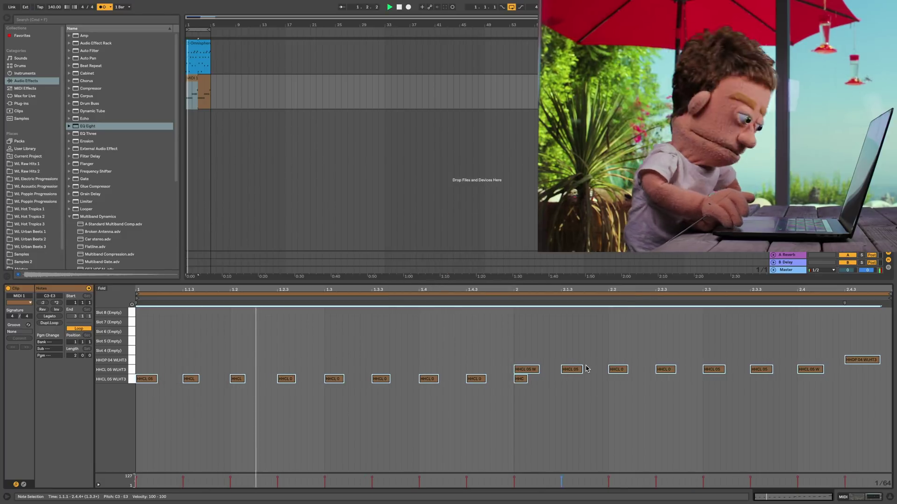
# Place a copy of the extra lower-row hi-hat hit at 2.1.2 and delete the original at the start of bar 2.
pyautogui.click(586, 367)
pyautogui.click(543, 349)
pyautogui.press('space')
pyautogui.press('super+v')
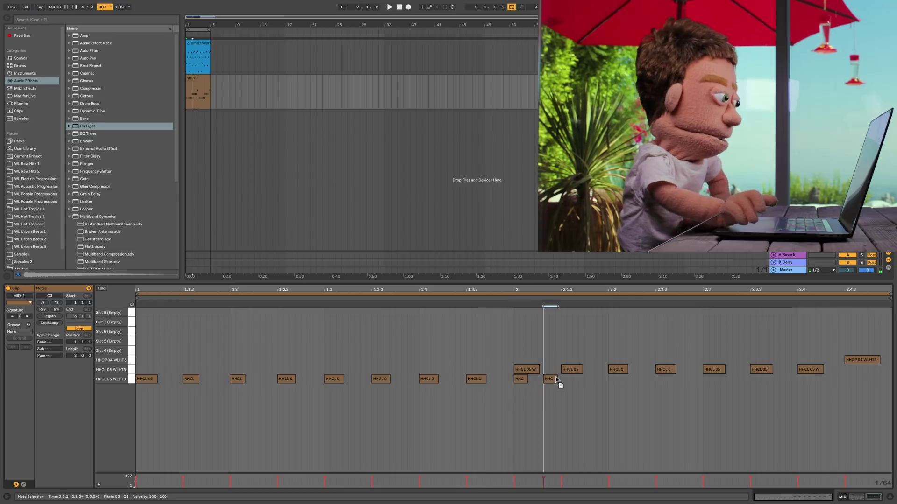
pyautogui.moveTo(556, 379); pyautogui.dragTo(550, 379)
pyautogui.click(522, 378)
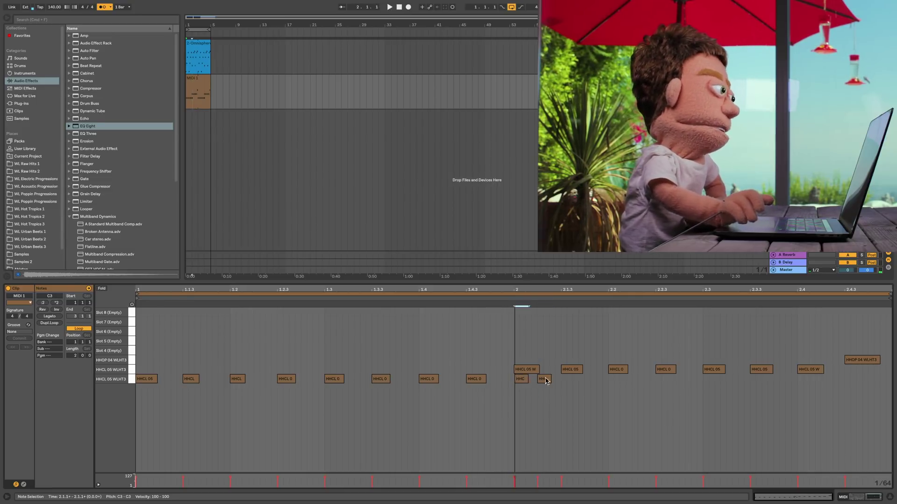
pyautogui.press('Delete')
# Pan Impulse's first closed hi-hat slightly left and the second slightly right while playing the loop.
pyautogui.click(863, 496)
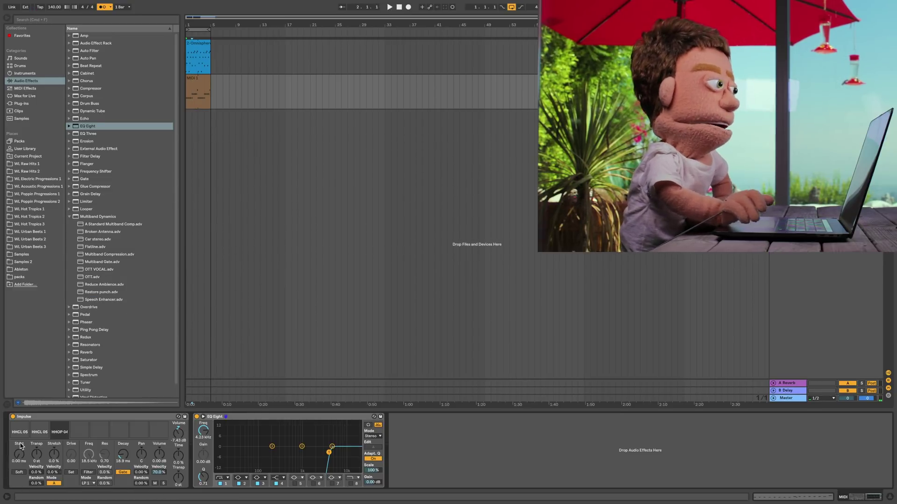
pyautogui.click(56, 434)
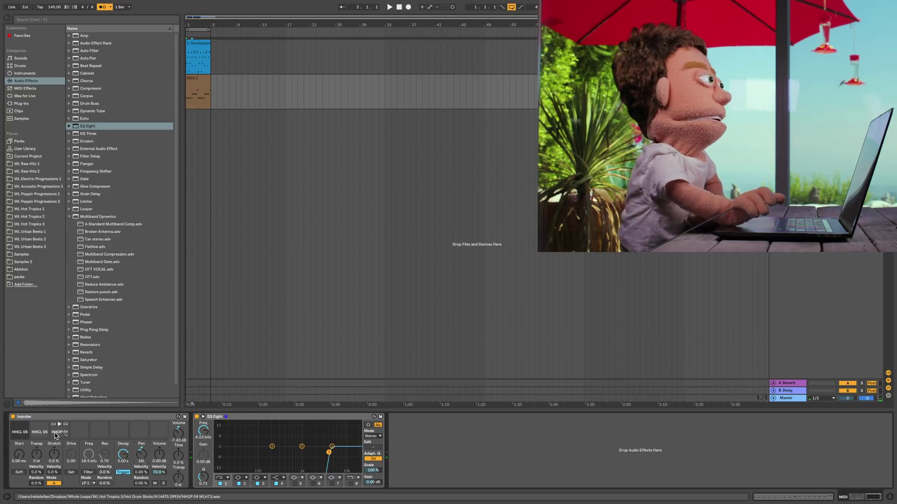
pyautogui.press('space')
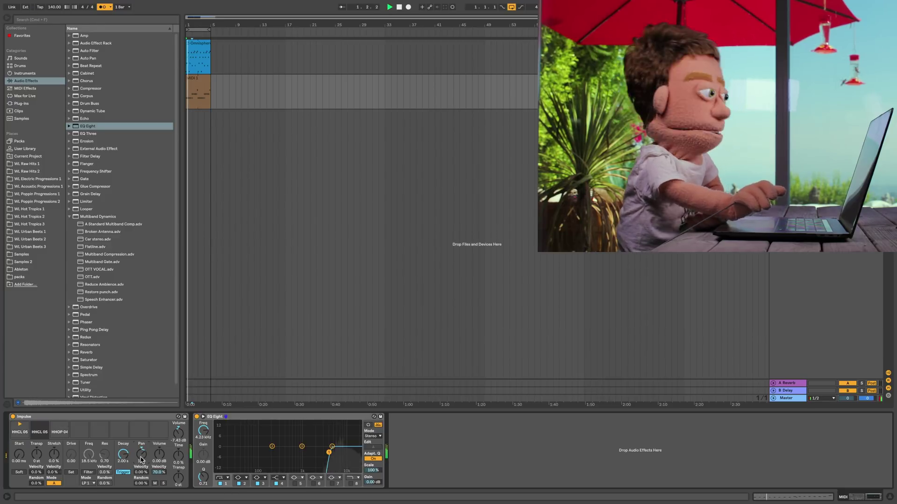
# Move the hi-hat hits at 1.1.3, 1.2.3 and 1.3.3 up to the second closed hi-hat's row.
pyautogui.click(196, 77)
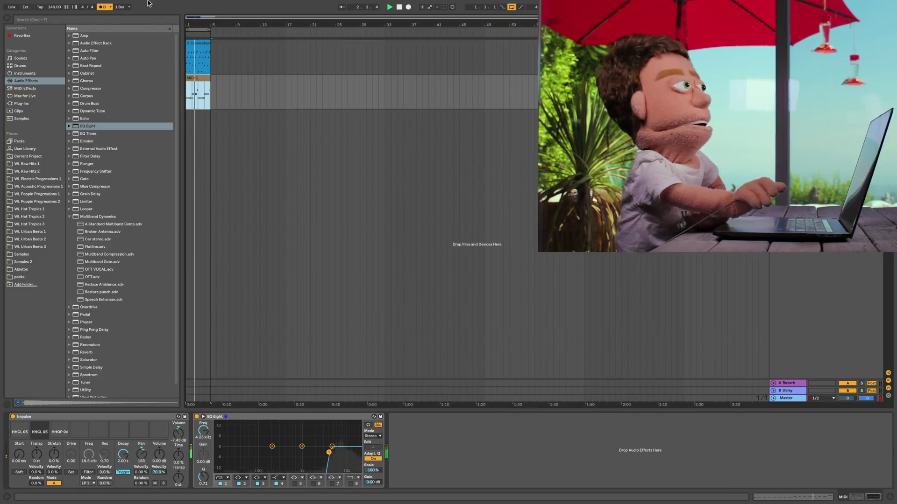
pyautogui.hotkey('shift', 'Tab')
pyautogui.click(191, 379)
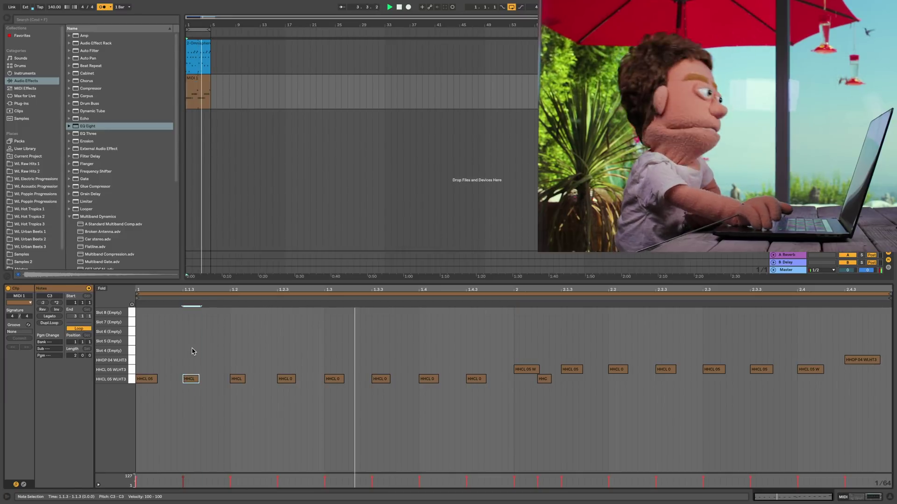
pyautogui.press('Up')
pyautogui.click(288, 379)
pyautogui.press('Up')
pyautogui.click(384, 379)
pyautogui.press('Up')
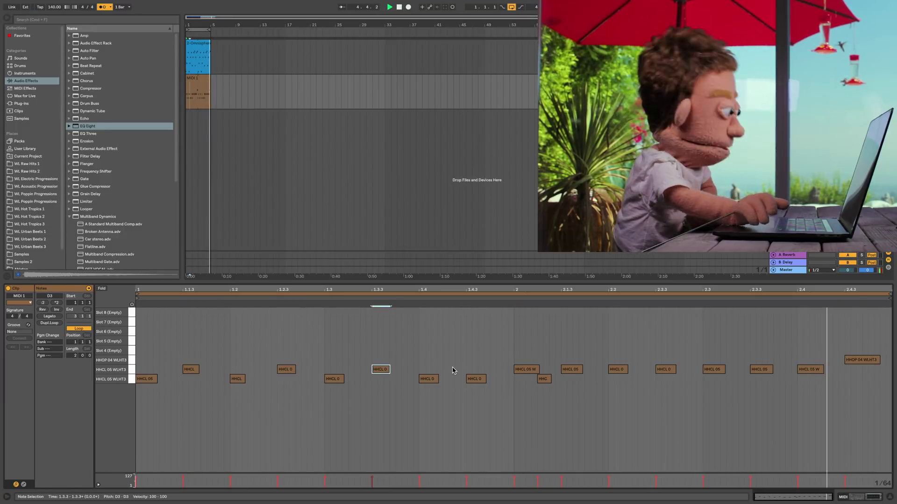
# Move the hi-hat hits at 2.2, 2.3 and 2.4 down to the first closed hi-hat's row.
pyautogui.click(617, 369)
pyautogui.press('Down')
pyautogui.click(714, 369)
pyautogui.press('Down')
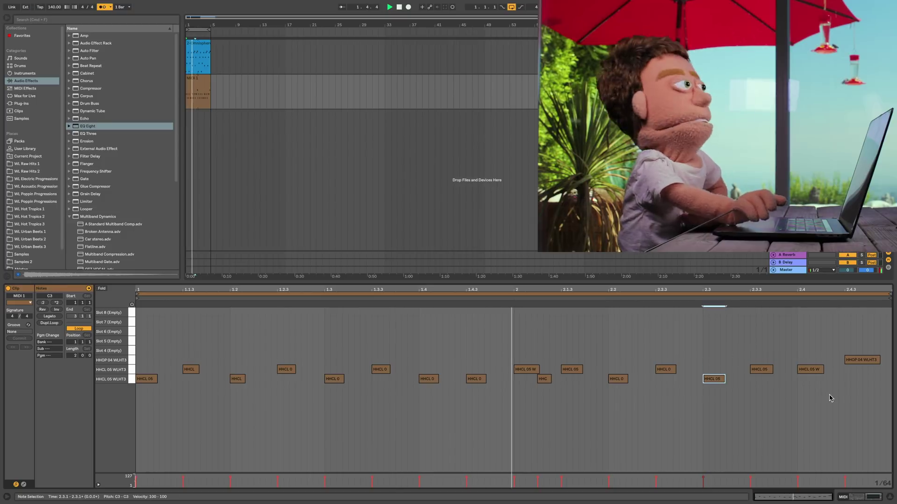
pyautogui.click(810, 370)
pyautogui.press('Down')
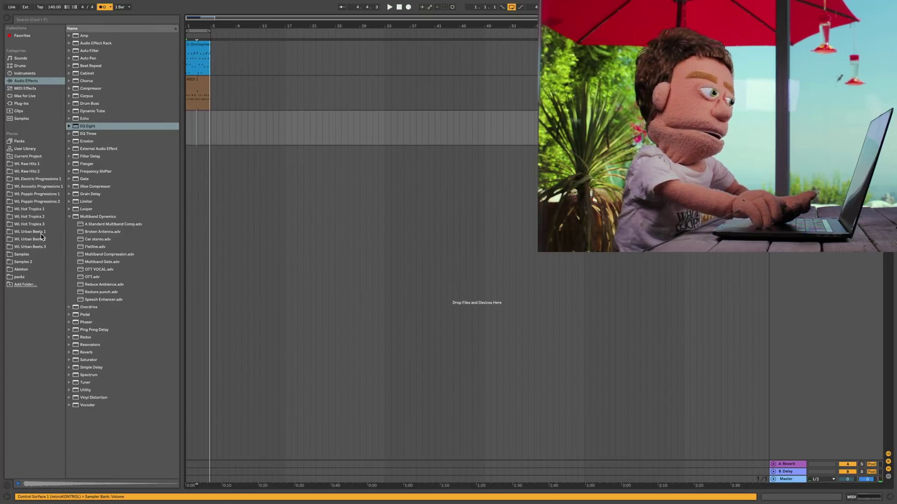
# Load CLAP URBAN 28.wav from WL Urban Beats 3's claps onto the new MIDI track.
pyautogui.click(43, 247)
pyautogui.doubleClick(106, 51)
pyautogui.click(135, 262)
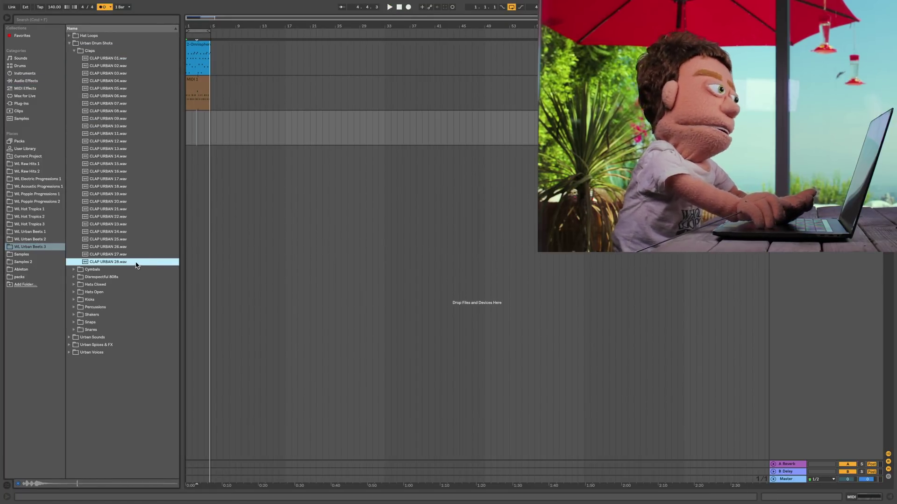
pyautogui.doubleClick(127, 261)
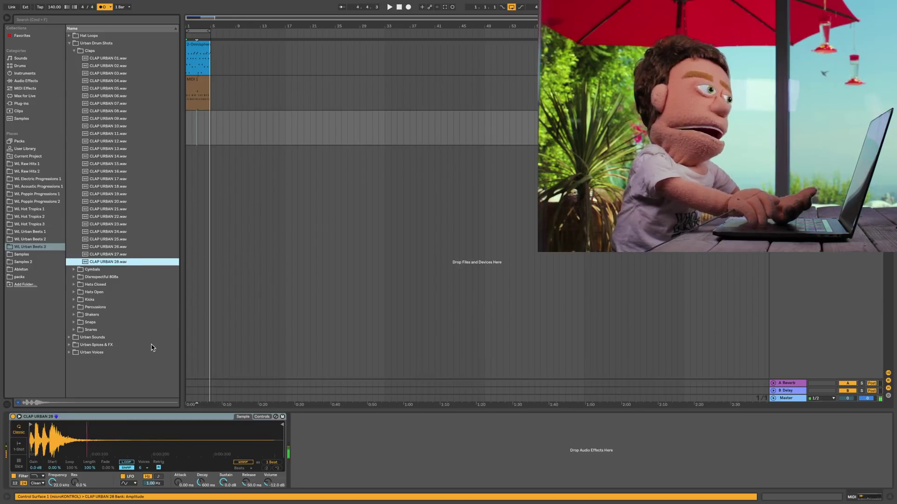
# Raise the clap sampler's volume and high-pass the clap at about 590 Hz.
pyautogui.moveTo(268, 482); pyautogui.dragTo(267, 469)
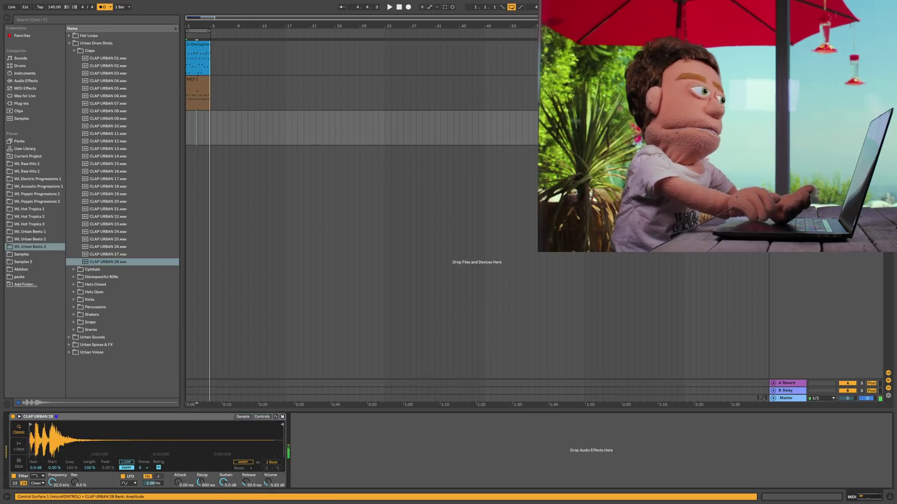
pyautogui.click(12, 476)
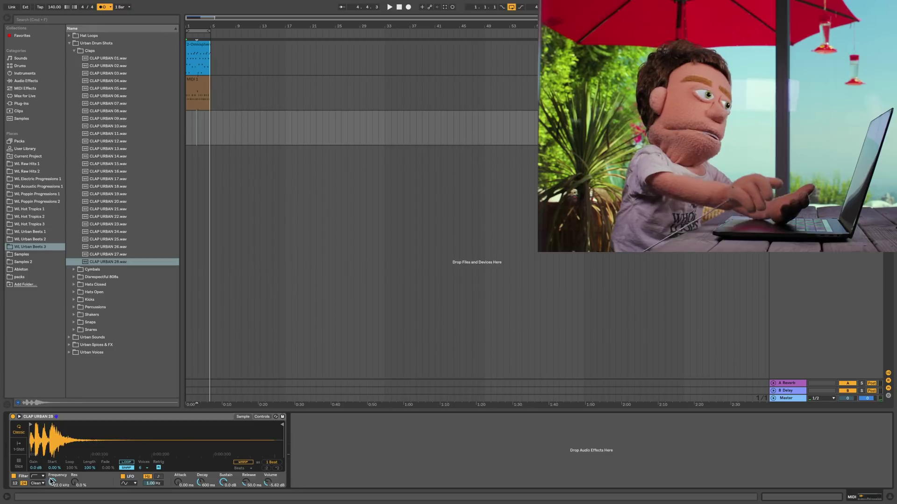
pyautogui.moveTo(52, 483); pyautogui.dragTo(51, 485)
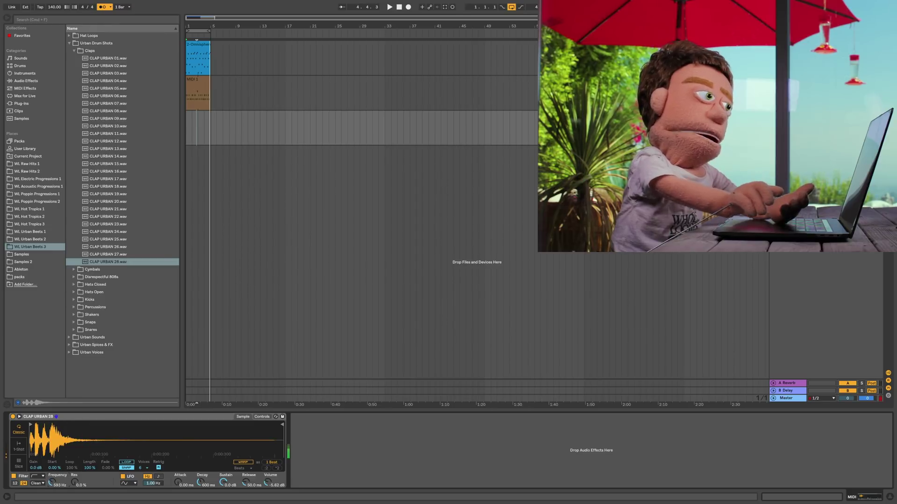
# Record a four-bar clap pattern on the clap track from the start of the arrangement.
pyautogui.click(187, 135)
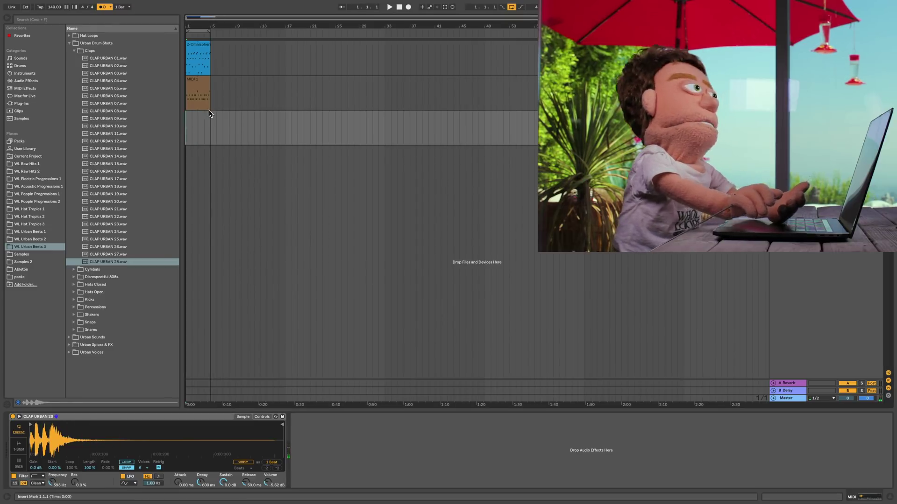
pyautogui.click(408, 7)
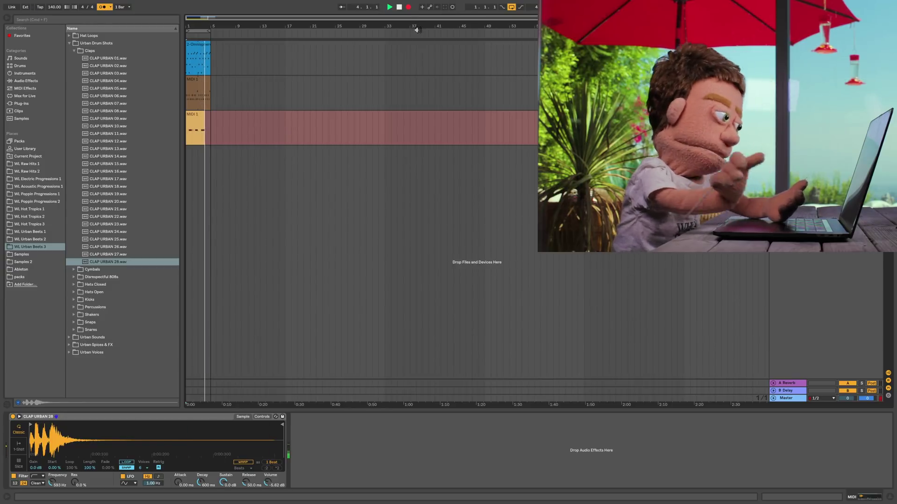
pyautogui.press('space')
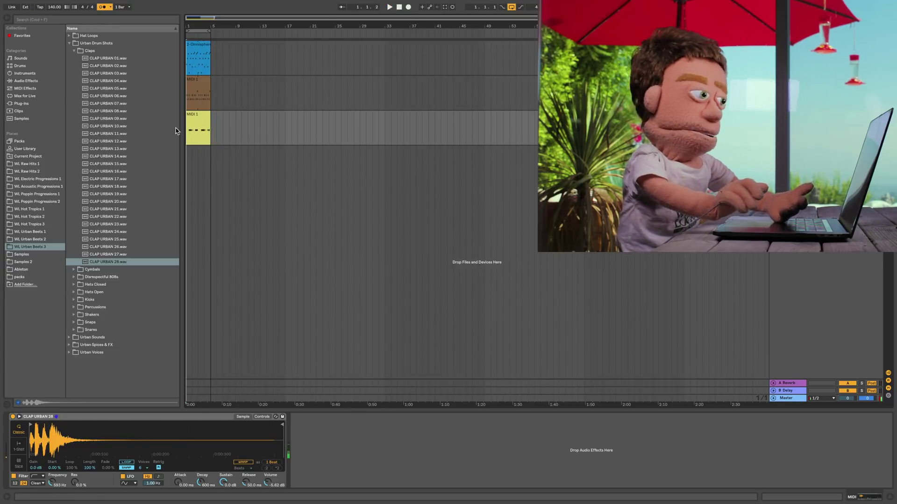
# Turn on looping for the recorded clap clip and quantize all its notes.
pyautogui.click(196, 121)
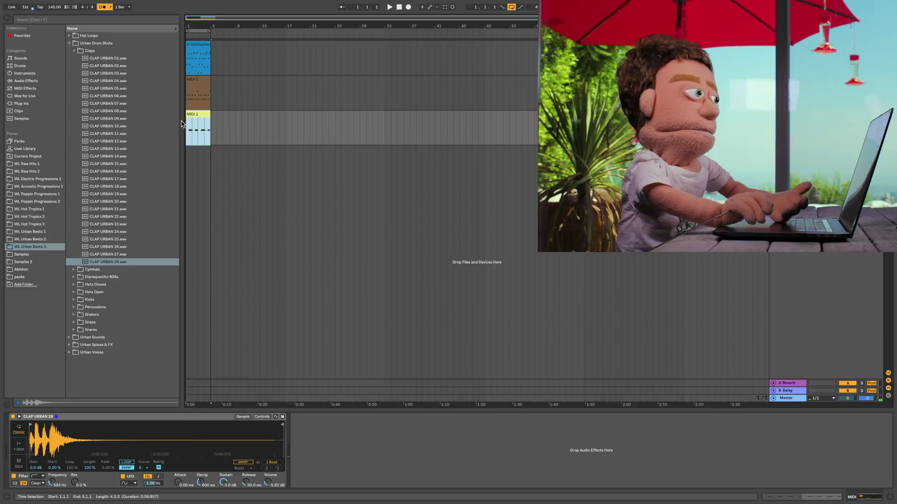
pyautogui.doubleClick(196, 121)
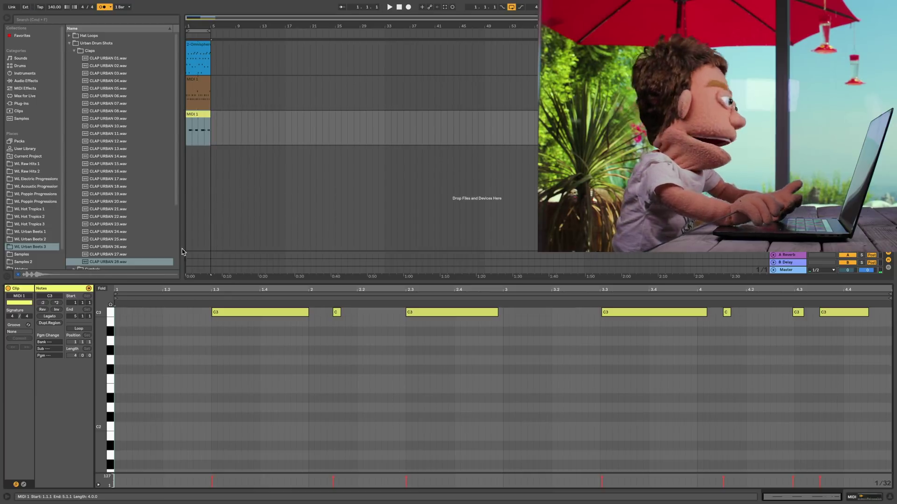
pyautogui.click(82, 331)
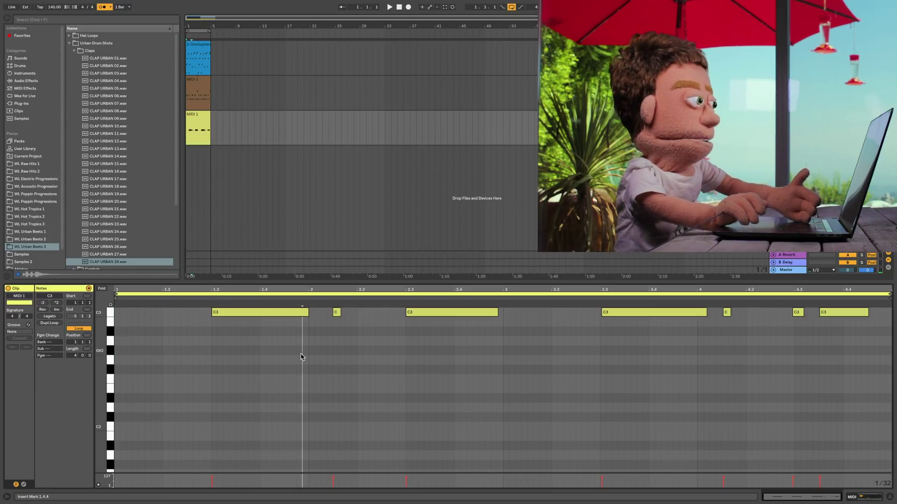
pyautogui.press('super+a')
pyautogui.press('super+u')
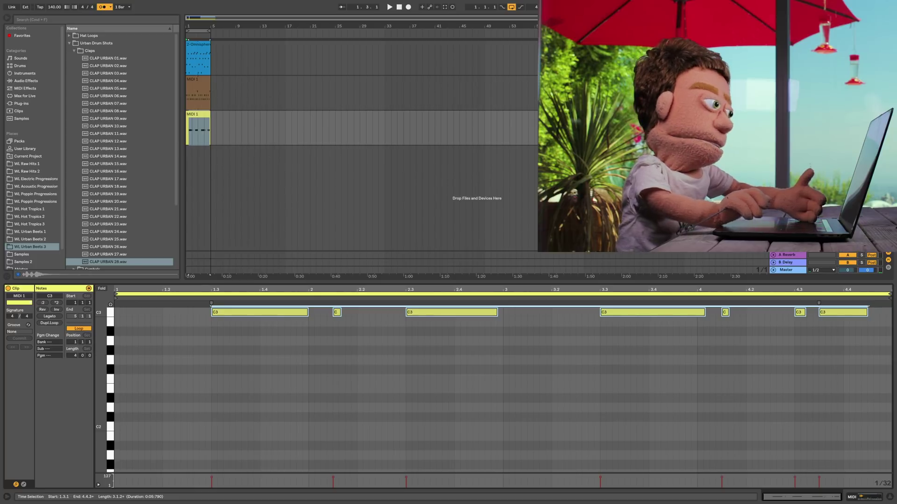
# Rename the clap track as CLAPS.
pyautogui.press('Escape')
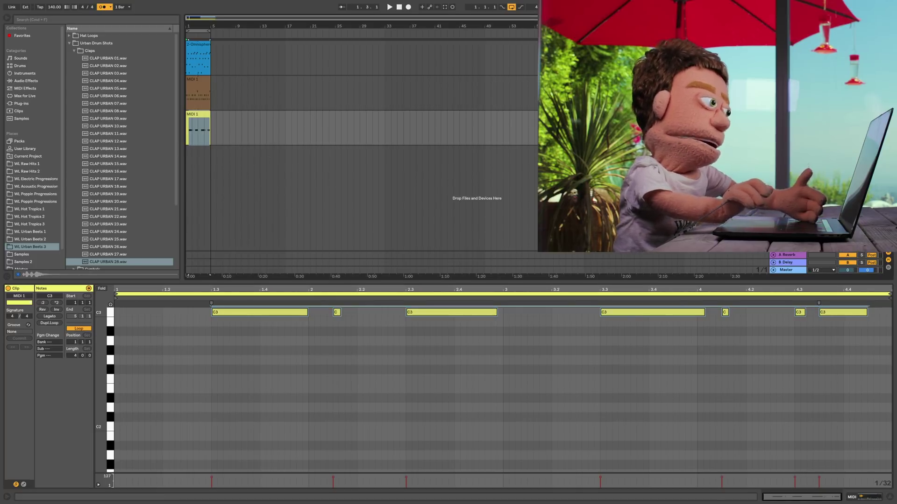
pyautogui.press('super+shift+r')
pyautogui.click(474, 412)
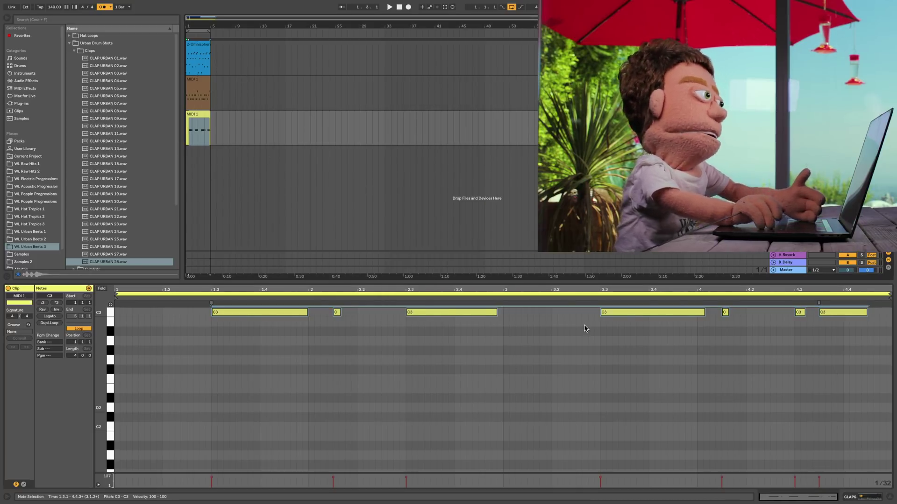
# Add a new MIDI track and preview KICK URBAN 01.wav from WL Urban Beats 3's kicks.
pyautogui.press('super+shift+t')
pyautogui.click(74, 50)
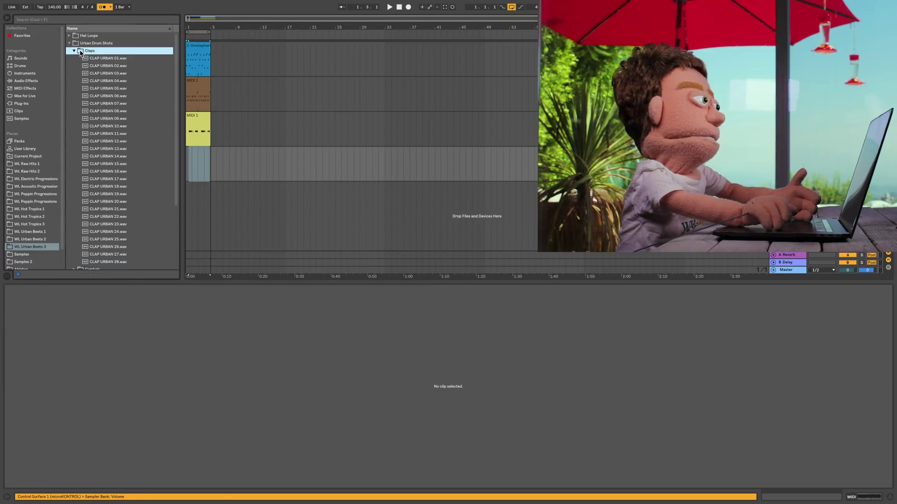
pyautogui.doubleClick(100, 88)
pyautogui.click(109, 95)
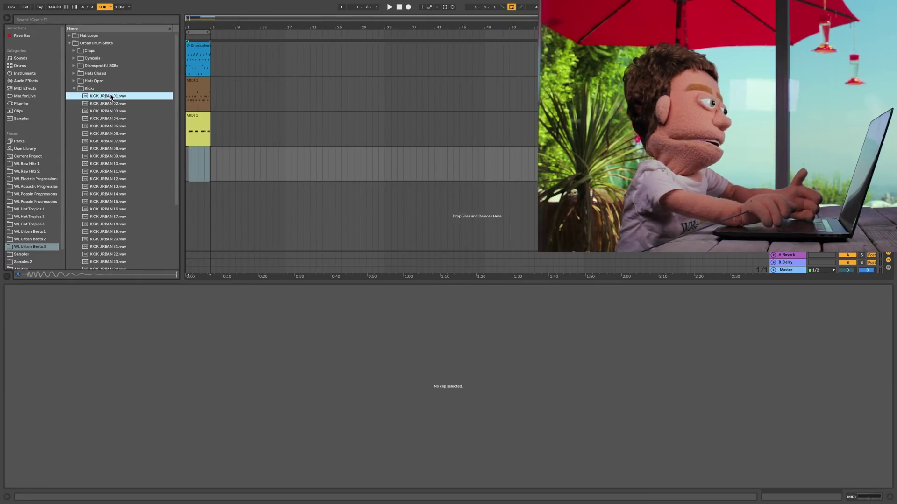
pyautogui.doubleClick(101, 89)
pyautogui.click(101, 61)
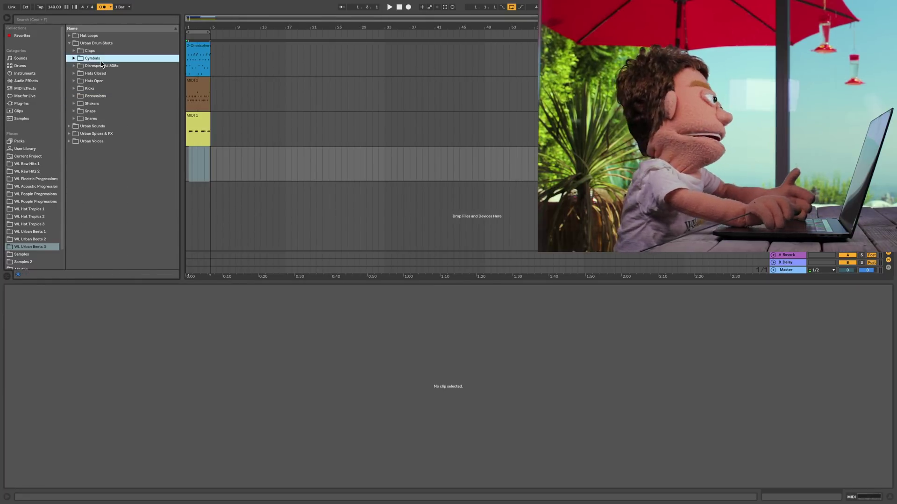
# Audition WL Hot Tropics 3's disrespectful subs and load SUB 12 B WLHT3.wav onto the new MIDI track.
pyautogui.click(37, 225)
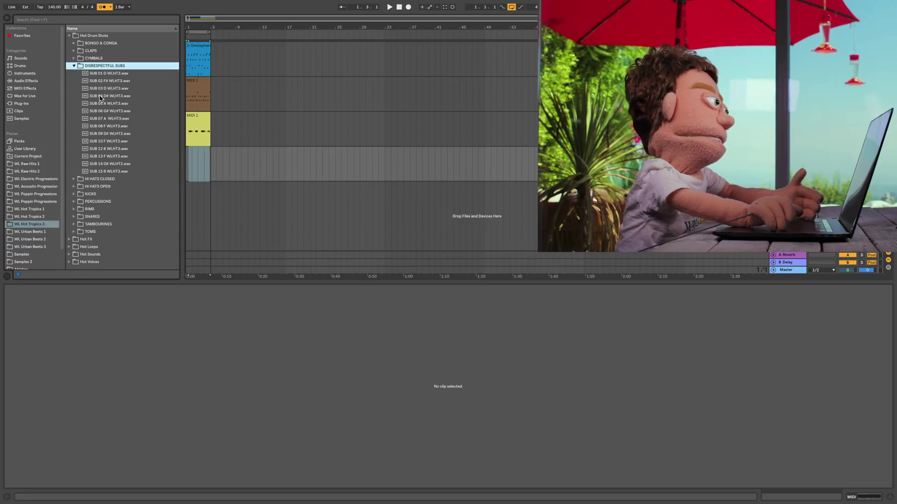
pyautogui.click(122, 172)
pyautogui.press('Up')
pyautogui.press('Up')
pyautogui.press('Up')
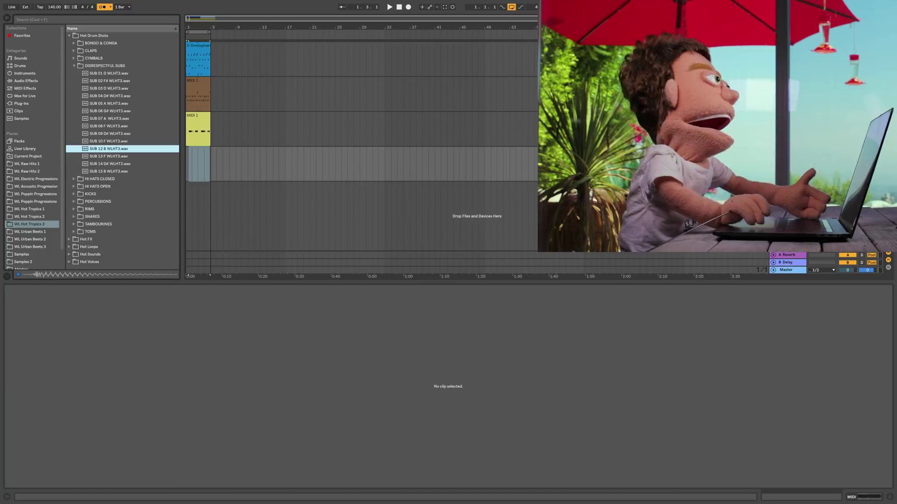
pyautogui.doubleClick(84, 148)
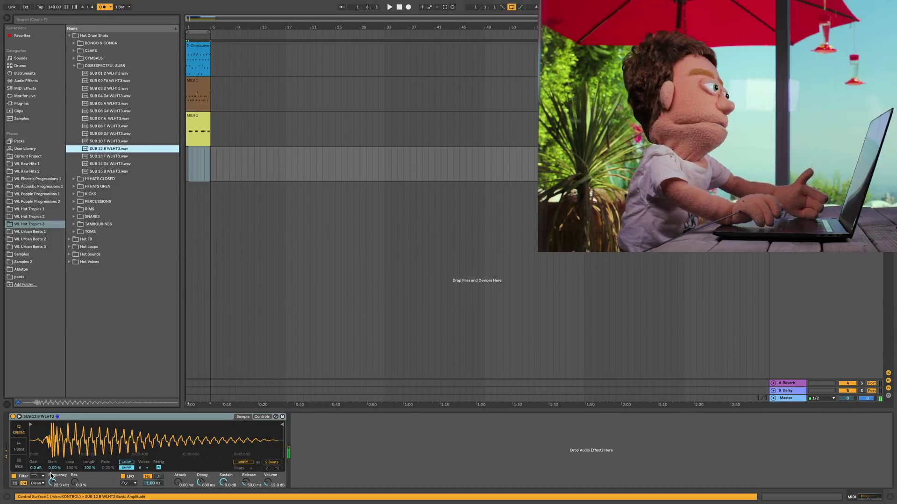
# Trim the quiet lead-in of the sub sample, disable its filter and lower its sustain to about -11 dB.
pyautogui.moveTo(31, 425); pyautogui.dragTo(46, 425)
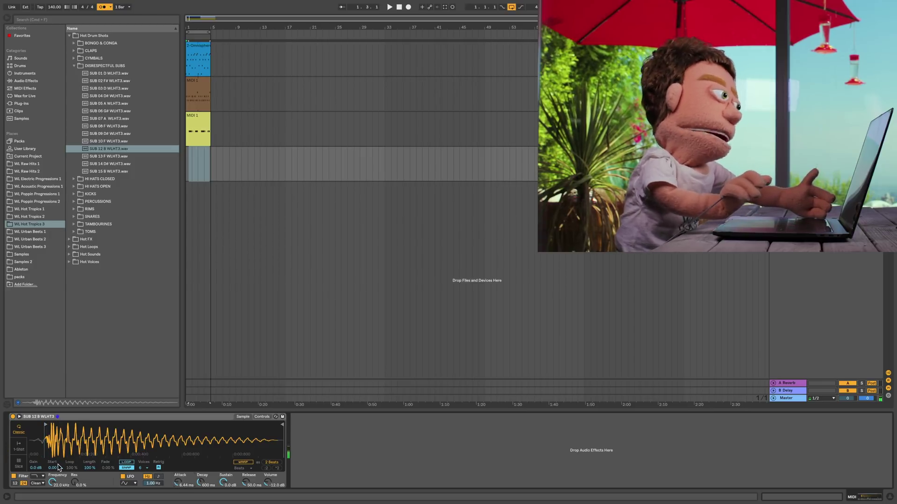
pyautogui.click(13, 477)
pyautogui.moveTo(223, 483); pyautogui.dragTo(224, 494)
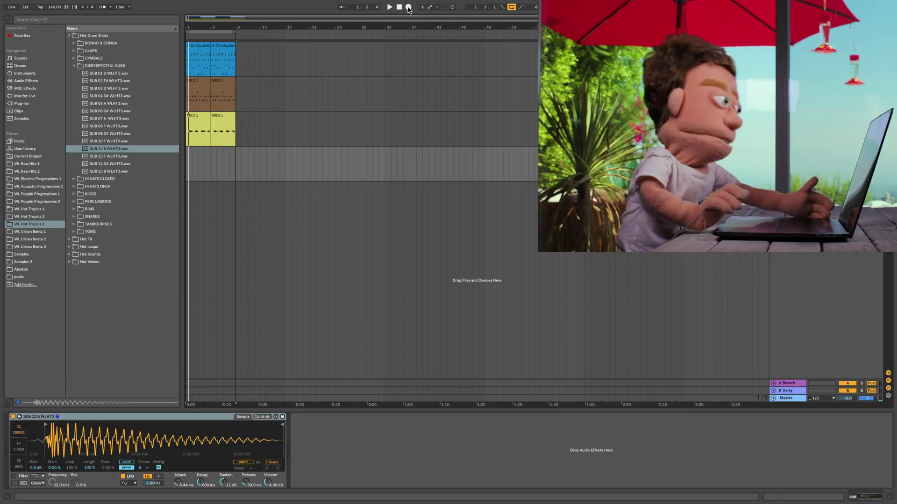
# Record an eight-bar 808 pattern as a looped clip and quantize all its notes.
pyautogui.click(407, 7)
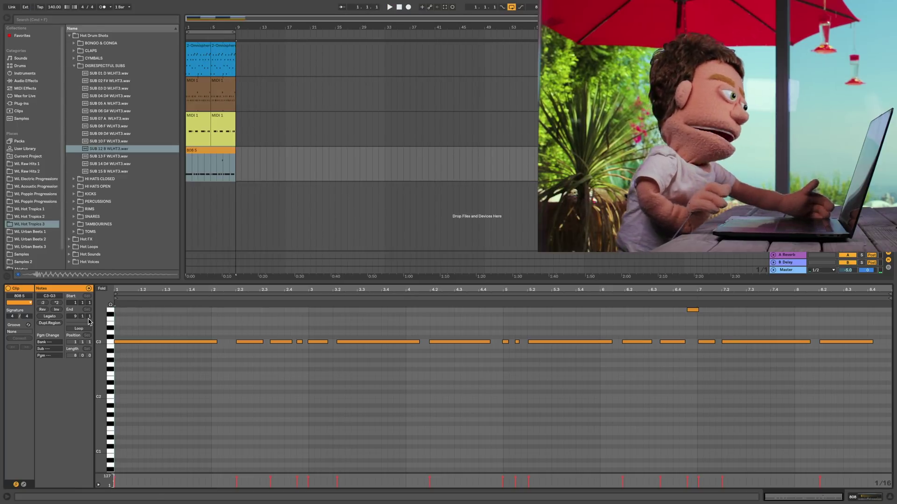
pyautogui.press('super+u')
pyautogui.click(84, 328)
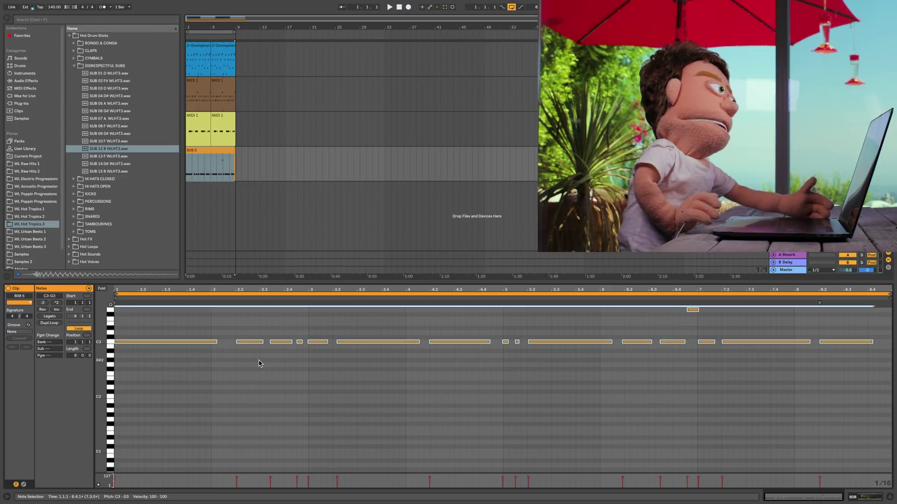
pyautogui.press('super+a')
pyautogui.click(242, 166)
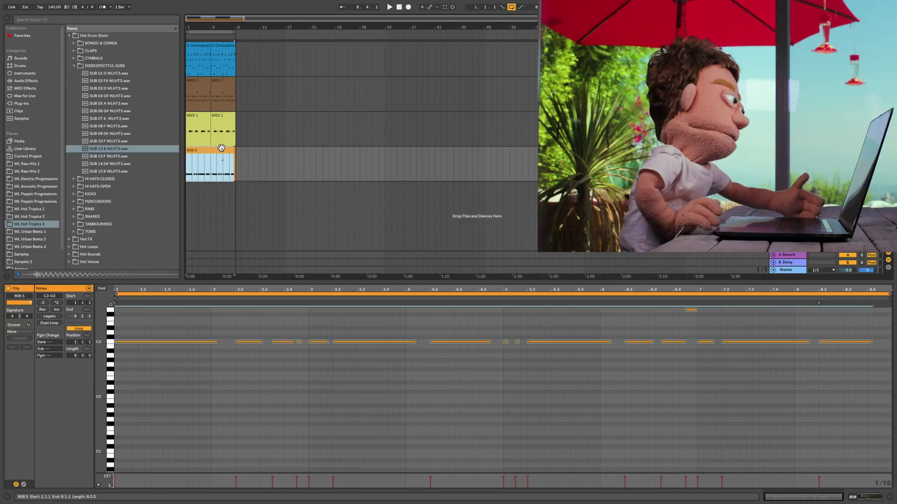
# Add another MIDI track and preview the first two samples in WL Hot Tropics 3's KICKS folder.
pyautogui.press('super+shift+t')
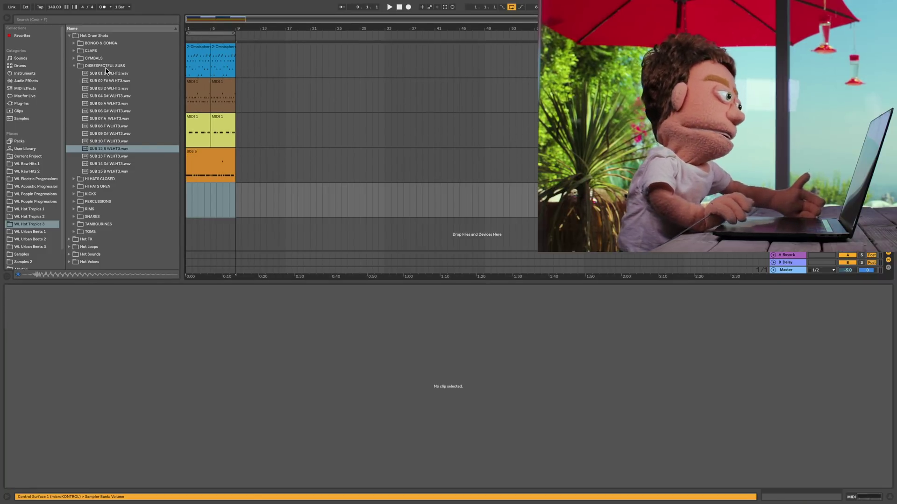
pyautogui.click(106, 67)
pyautogui.click(101, 89)
pyautogui.click(105, 97)
pyautogui.click(114, 104)
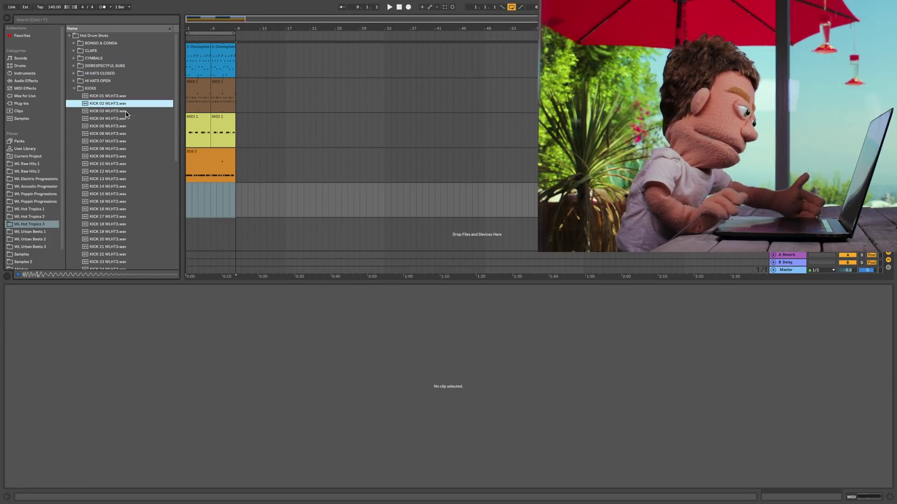
# Audition more of the kick samples and load KICK 25 WLHT3.wav onto the new MIDI track.
pyautogui.click(133, 171)
pyautogui.click(133, 248)
pyautogui.press('Down')
pyautogui.press('Down')
pyautogui.press('Down')
pyautogui.press('Down')
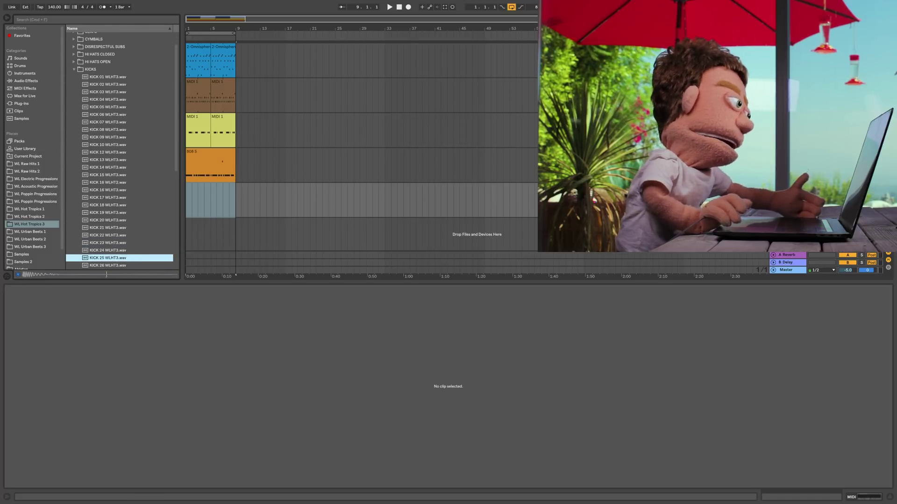
pyautogui.click(487, 221)
pyautogui.doubleClick(118, 258)
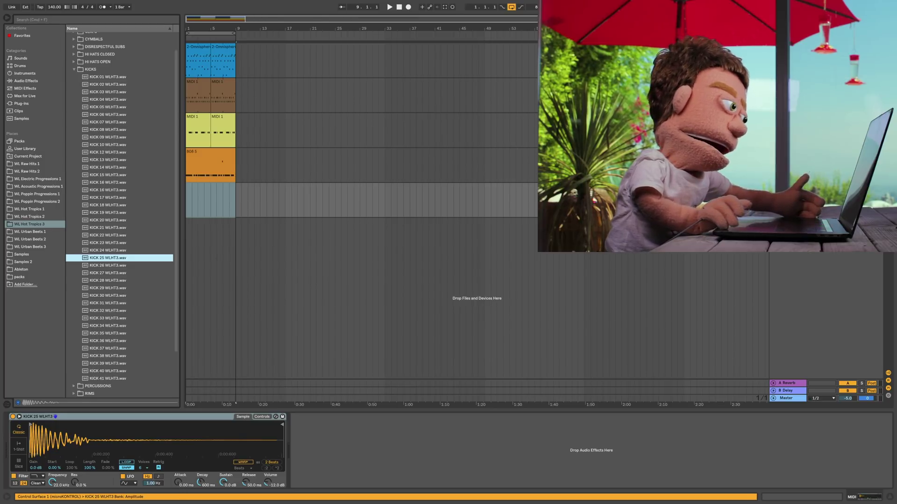
# Adjust the kick sampler's envelope with sustain at about -23 dB and record an eight-bar kick pattern.
pyautogui.moveTo(178, 482); pyautogui.dragTo(182, 487)
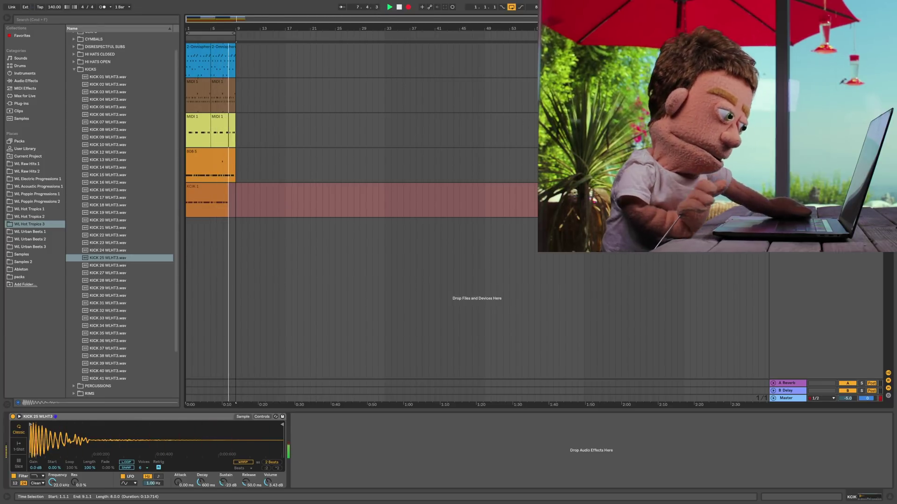
pyautogui.press('space')
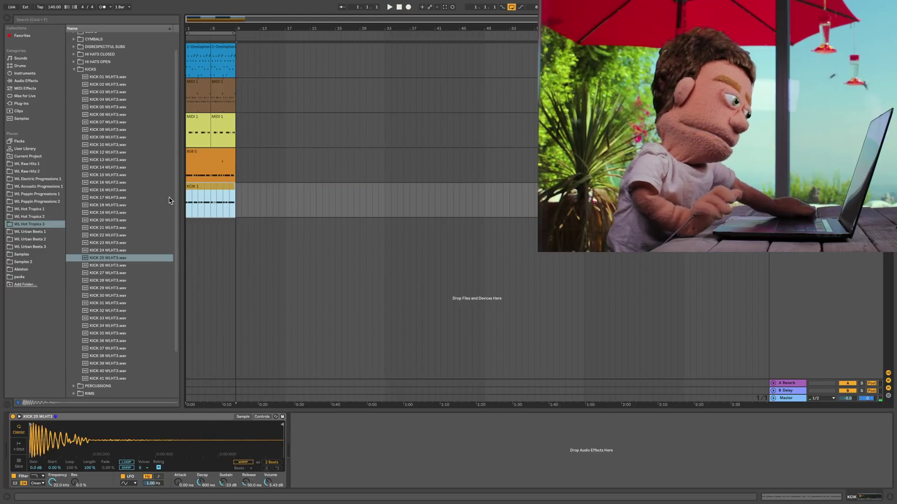
# Quantize all notes in the recorded kick clip and turn on its looping.
pyautogui.doubleClick(208, 192)
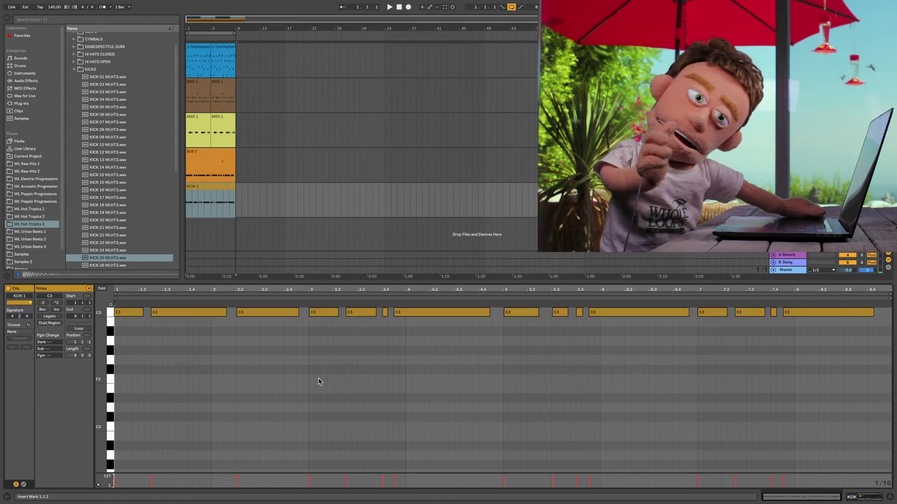
pyautogui.hotkey('ctrl', 'a')
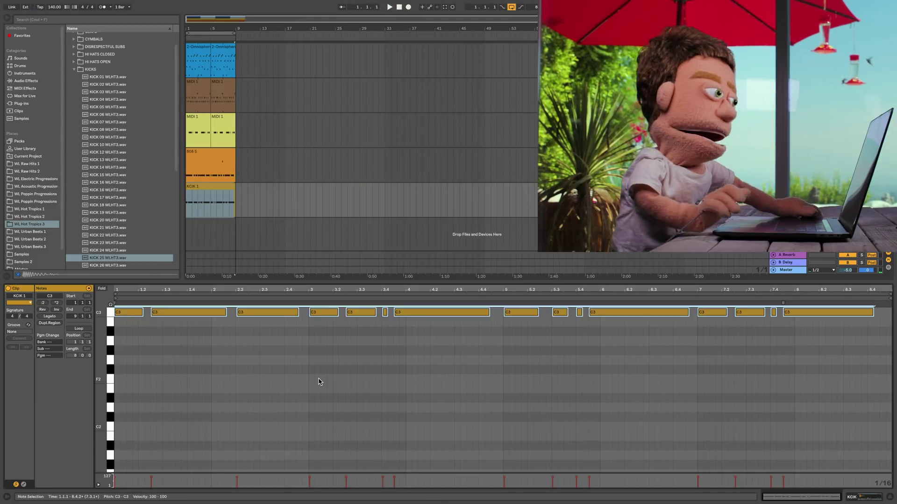
pyautogui.click(86, 328)
# Deactivate the kick notes at 1.2.3, 3.2.3 and 5.3.1 during playback, and add a short final hit at 8.2.
pyautogui.press('space')
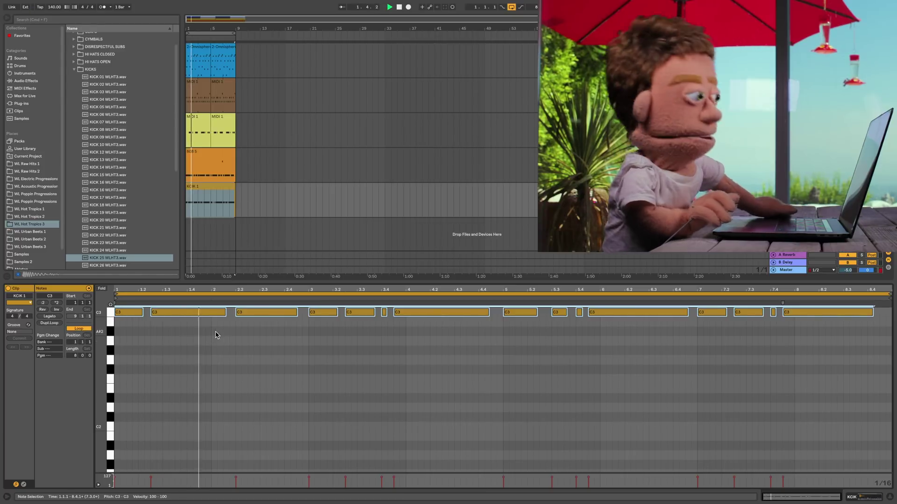
pyautogui.click(220, 312)
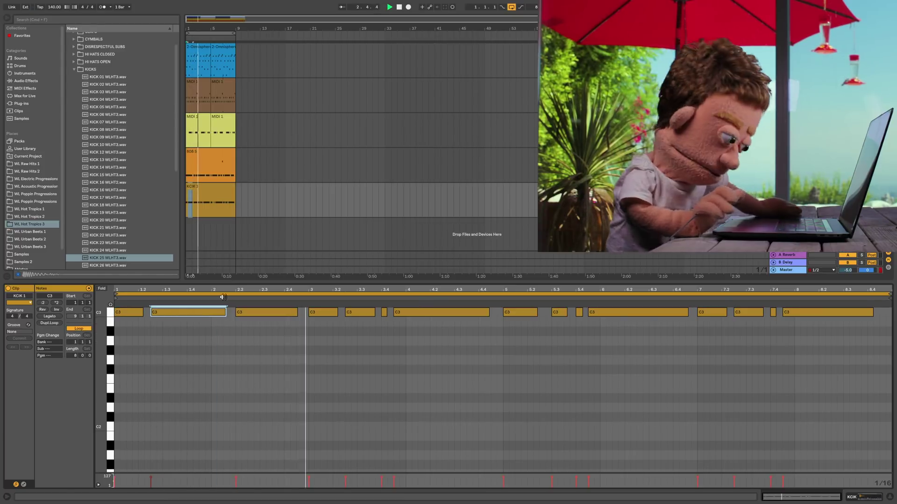
pyautogui.click(359, 312)
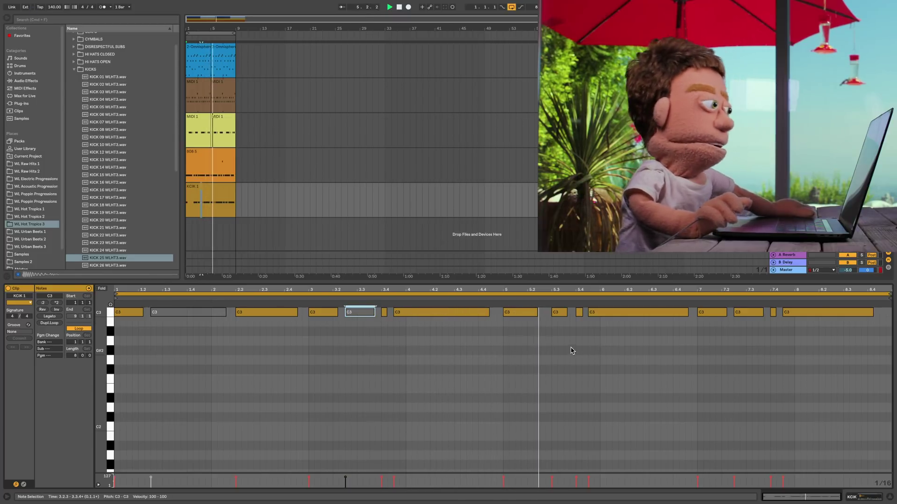
pyautogui.click(560, 312)
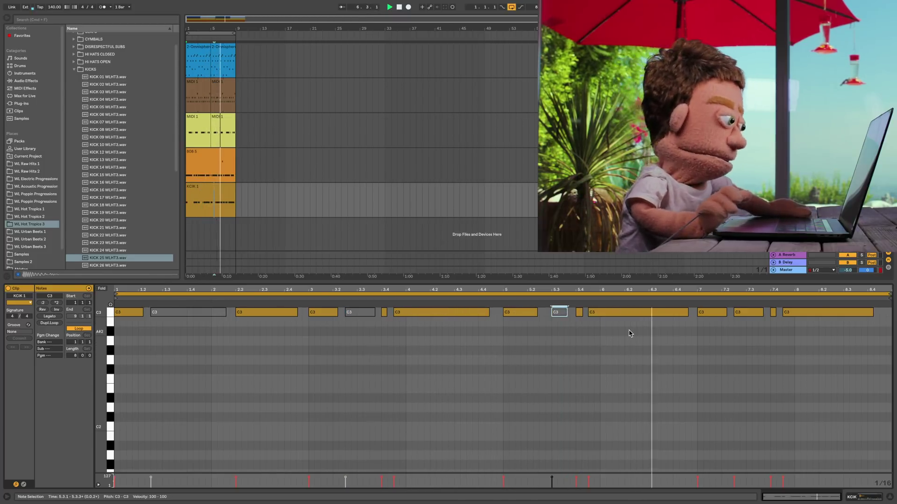
pyautogui.moveTo(561, 303); pyautogui.dragTo(608, 322)
pyautogui.press('0')
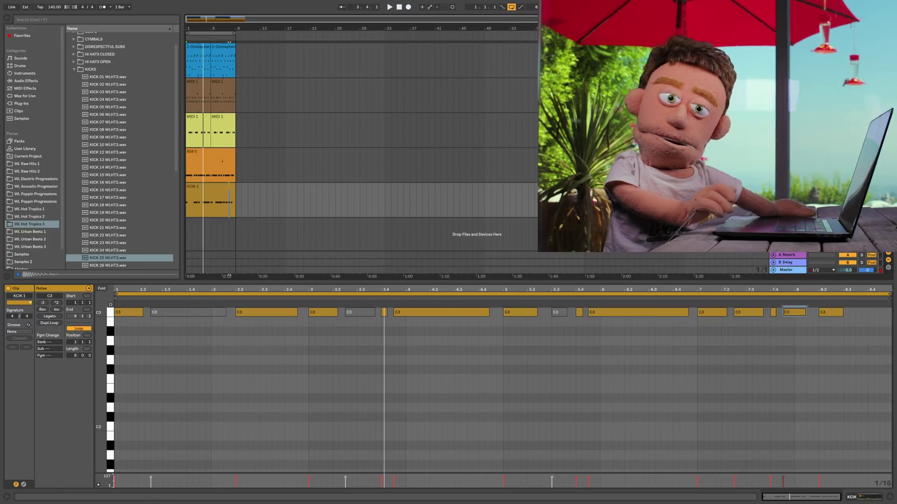
# Add a new MIDI track and load an Impulse instrument onto it.
pyautogui.press('super+shift+t')
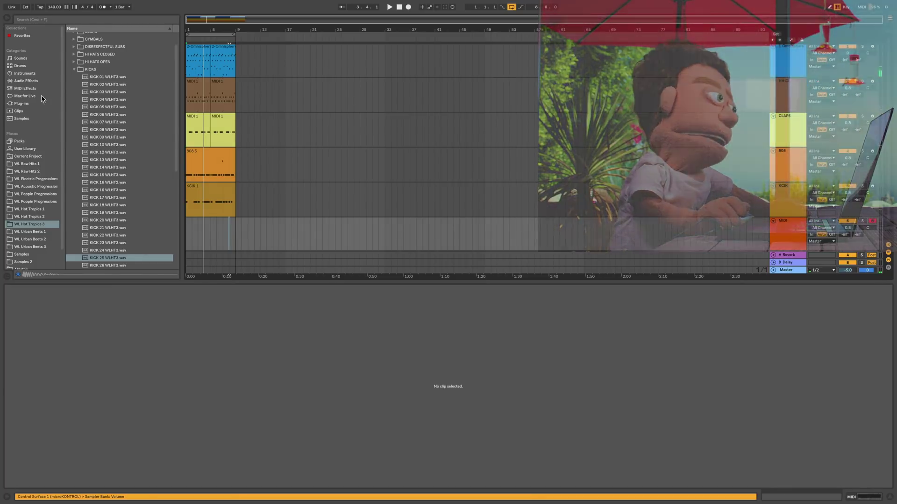
pyautogui.click(25, 74)
pyautogui.doubleClick(88, 74)
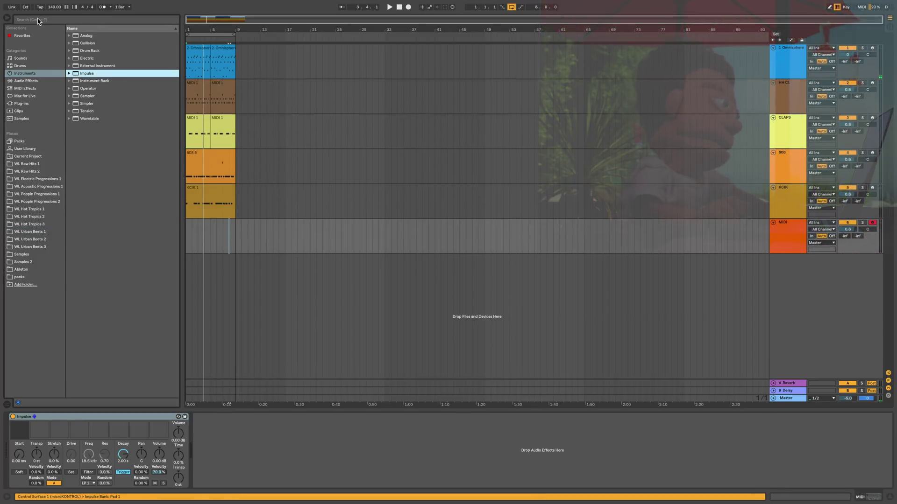
# Search the sample library for "cowbell" and audition the results up to Cowbell Mid Synth.aif.
pyautogui.click(21, 119)
pyautogui.click(27, 19)
pyautogui.write('cowbell')
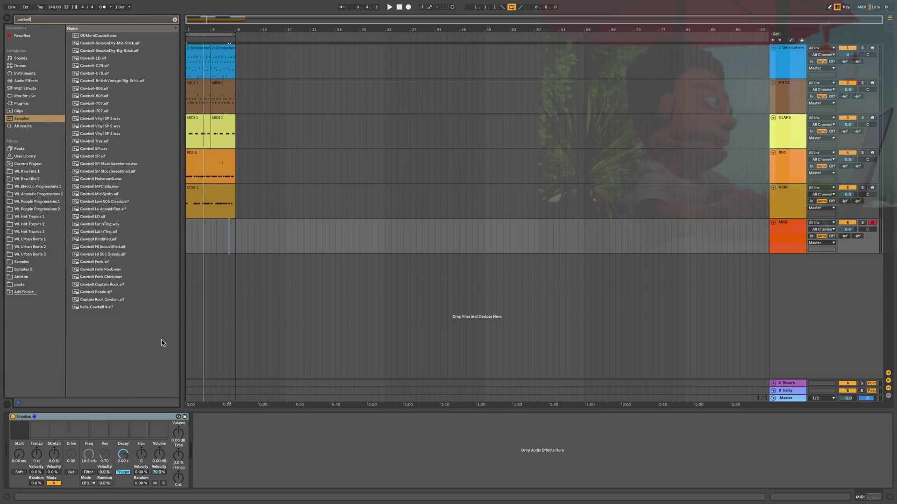
pyautogui.click(121, 271)
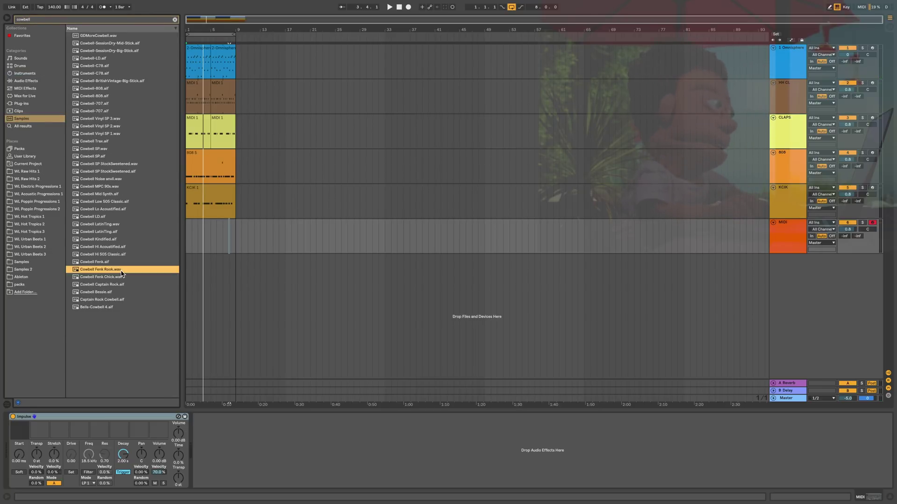
pyautogui.press('Up')
pyautogui.press('Up')
pyautogui.press('Up')
pyautogui.press('Up')
pyautogui.press('Up')
pyautogui.press('Up')
pyautogui.press('Up')
pyautogui.press('Up')
pyautogui.press('Up')
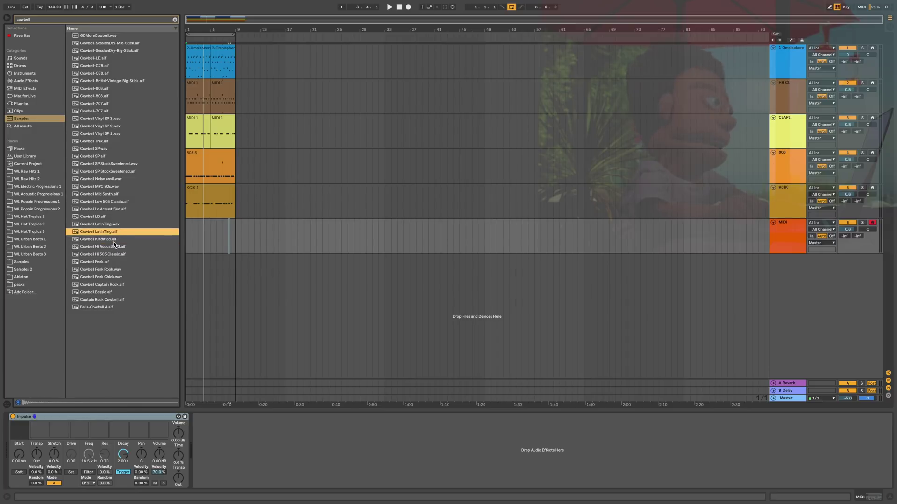
pyautogui.press('Up')
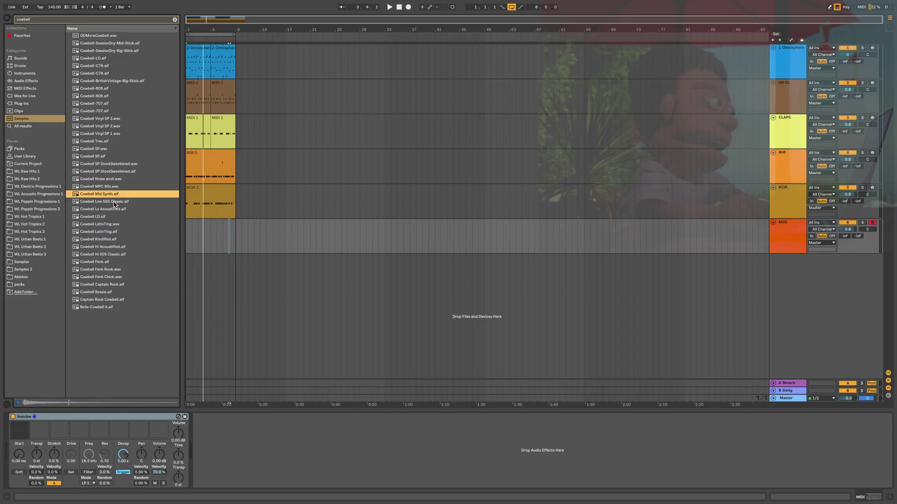
pyautogui.press('Up')
pyautogui.press('Down')
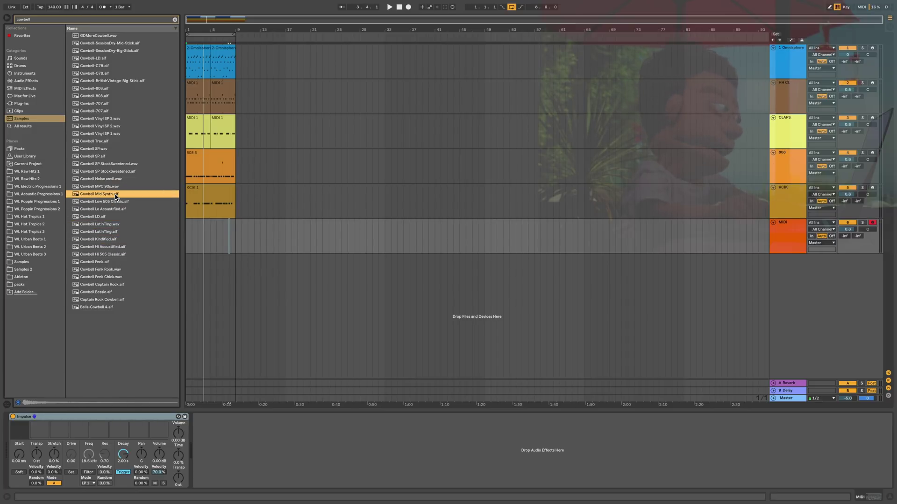
# Load Cowbell Mid Synth.aif into the first Impulse slot and Cowbell MPC 90s.wav into the second, transposed by -1 st.
pyautogui.moveTo(115, 198); pyautogui.dragTo(19, 429)
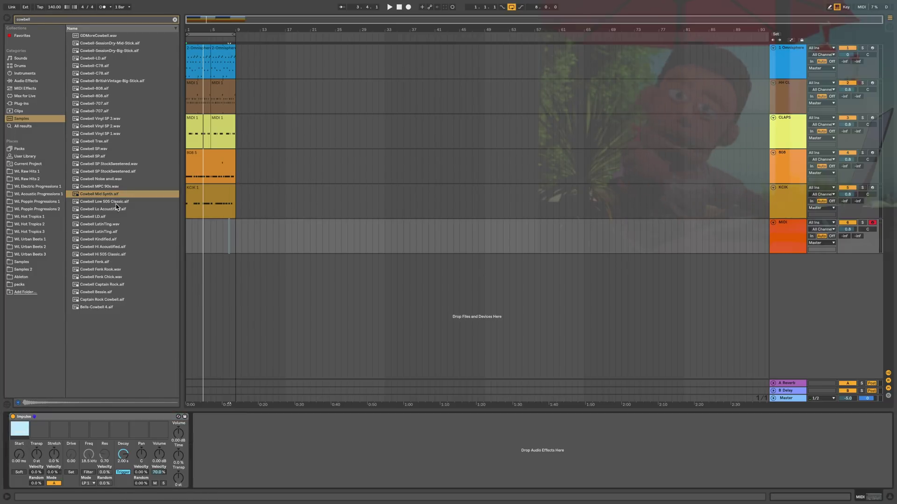
pyautogui.click(113, 187)
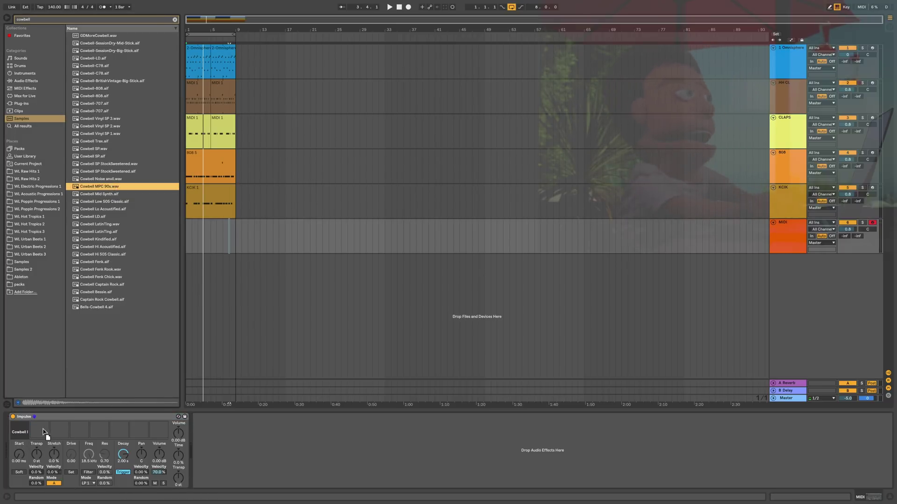
pyautogui.moveTo(44, 431); pyautogui.dragTo(44, 431)
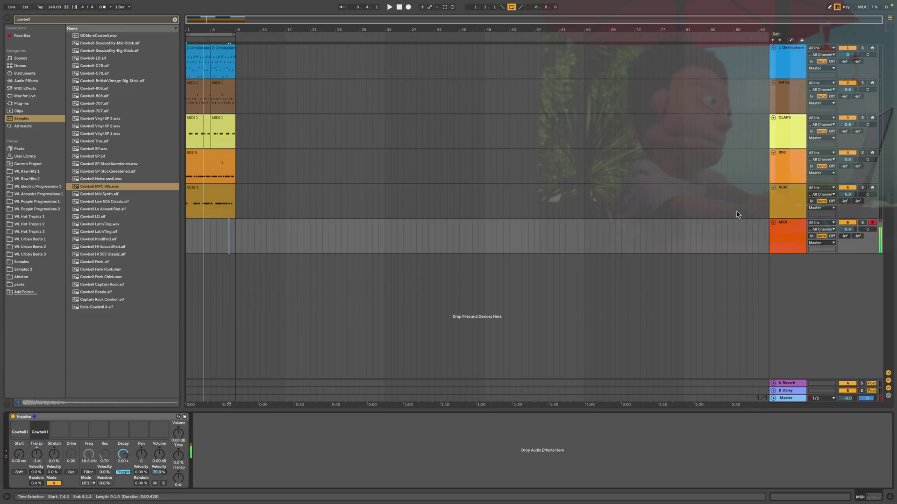
# Lower the Impulse volume to -8.71 dB and record a cowbell pattern over the eight-bar loop.
pyautogui.click(408, 7)
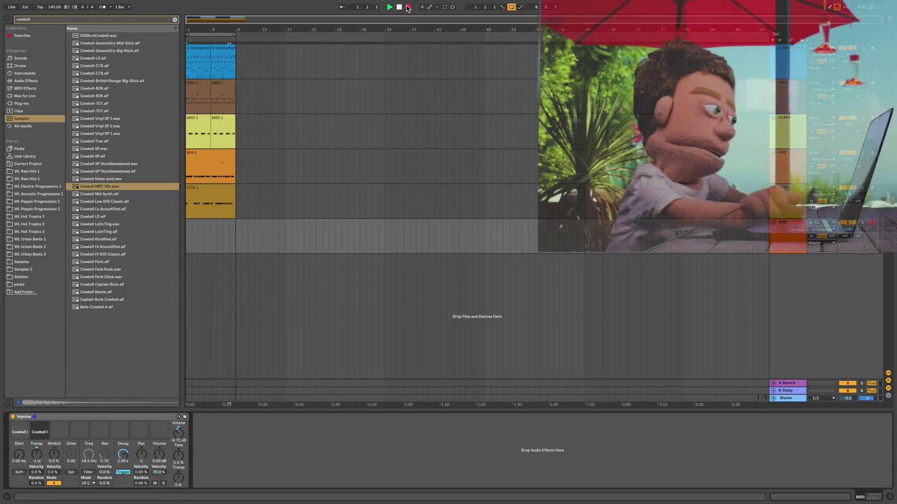
pyautogui.click(409, 7)
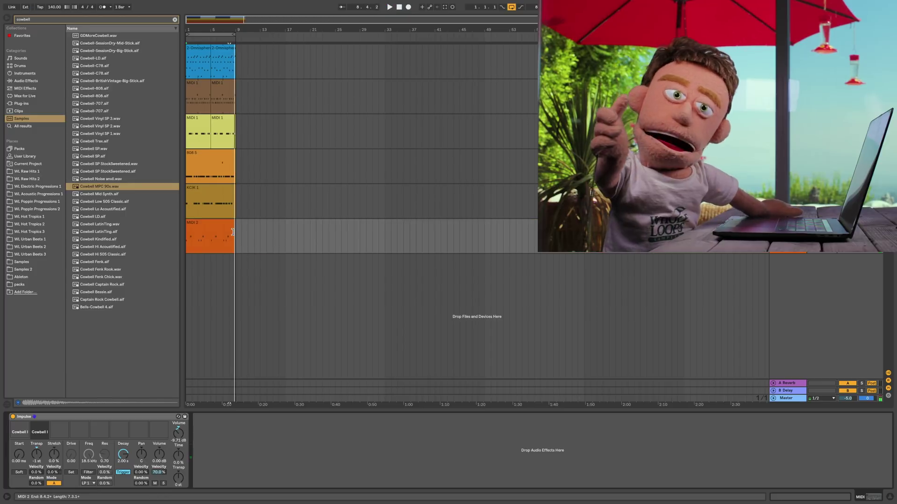
pyautogui.press('space')
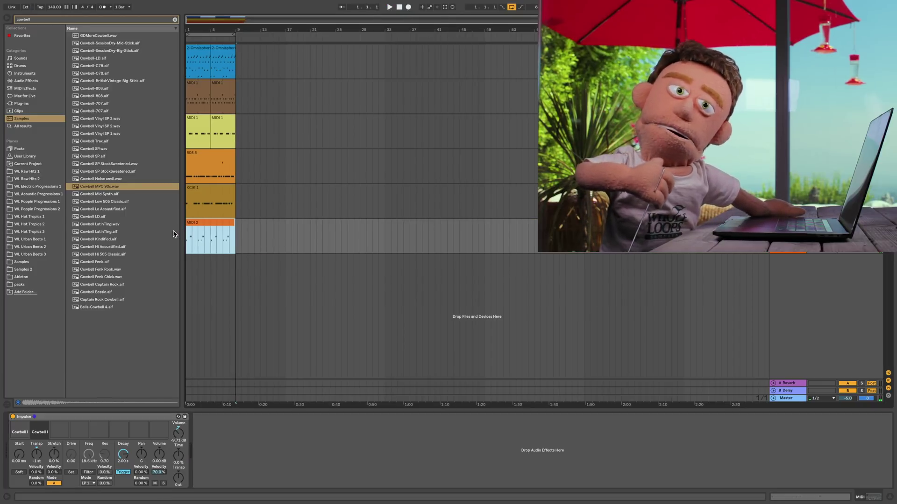
# Open the recorded cowbell clip and quantize all of its notes.
pyautogui.doubleClick(209, 224)
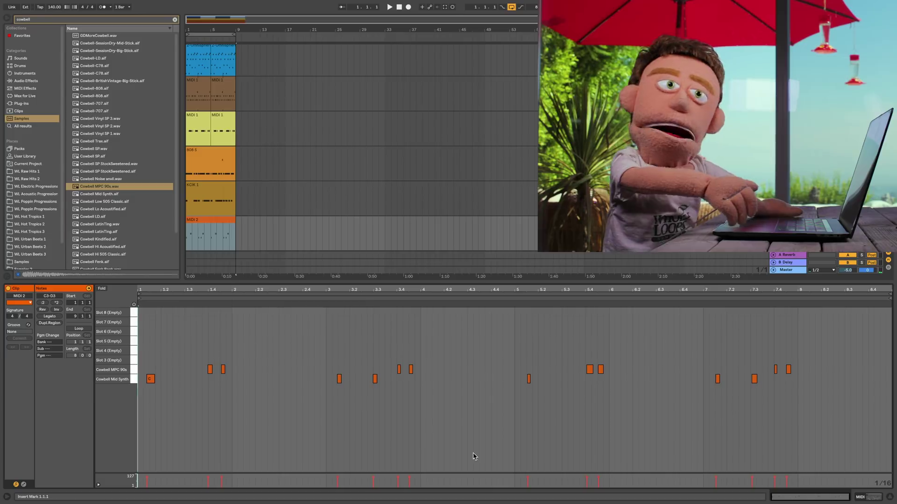
pyautogui.click(450, 435)
pyautogui.hotkey('ctrl', 'a')
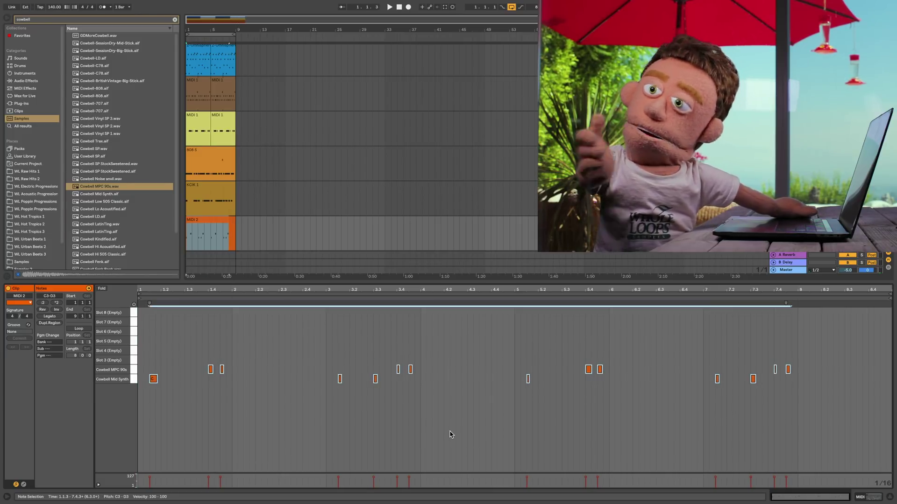
# Move all hi-hat, clap, 808, kick and cowbell clips together so they start at bar 9.
pyautogui.click(195, 81)
pyautogui.hotkey('ctrl', 'a')
pyautogui.keyDown('shift'); pyautogui.click(226, 82); pyautogui.keyUp('shift')
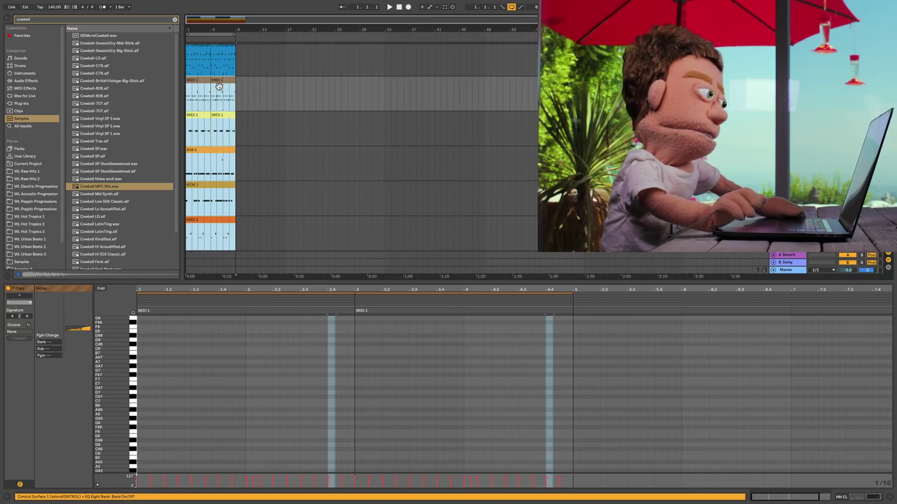
pyautogui.moveTo(198, 94); pyautogui.dragTo(246, 93)
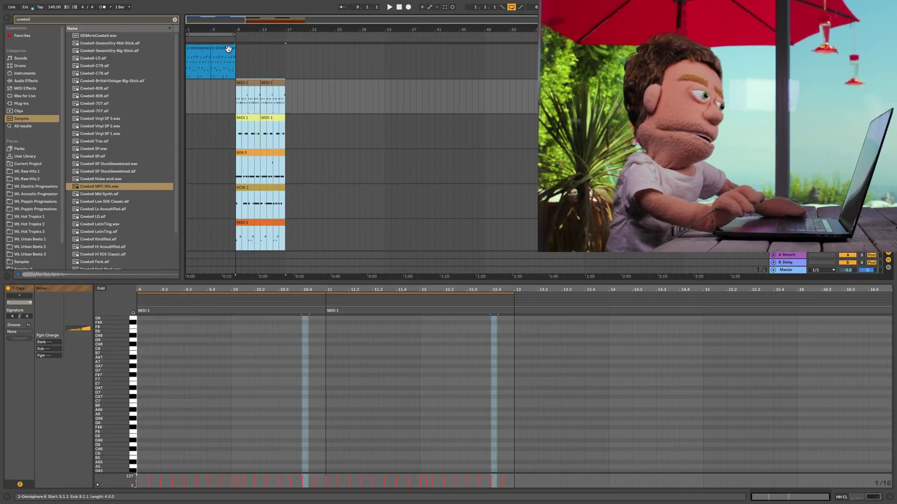
# Duplicate both Omnisphere clips to bar 9 and extend the arrangement loop to 16 bars during playback.
pyautogui.click(205, 46)
pyautogui.keyDown('shift'); pyautogui.click(214, 48); pyautogui.keyUp('shift')
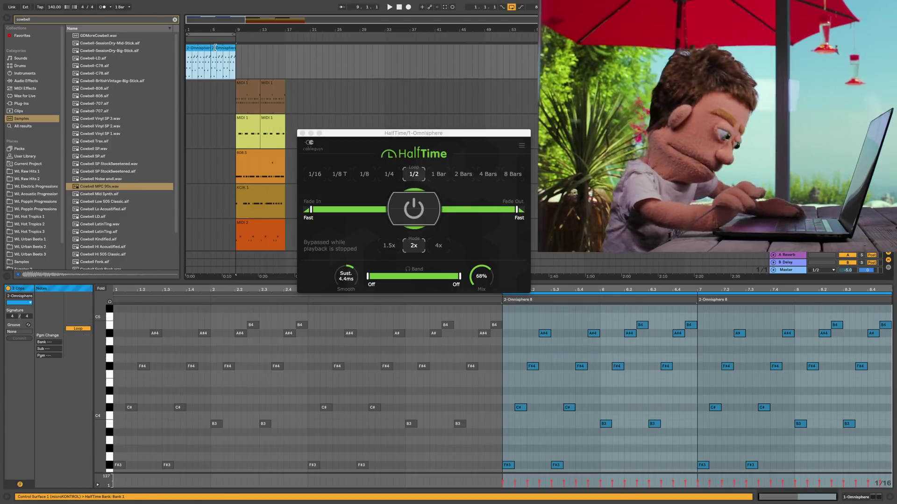
pyautogui.press('super+d')
pyautogui.press('space')
pyautogui.click(230, 34)
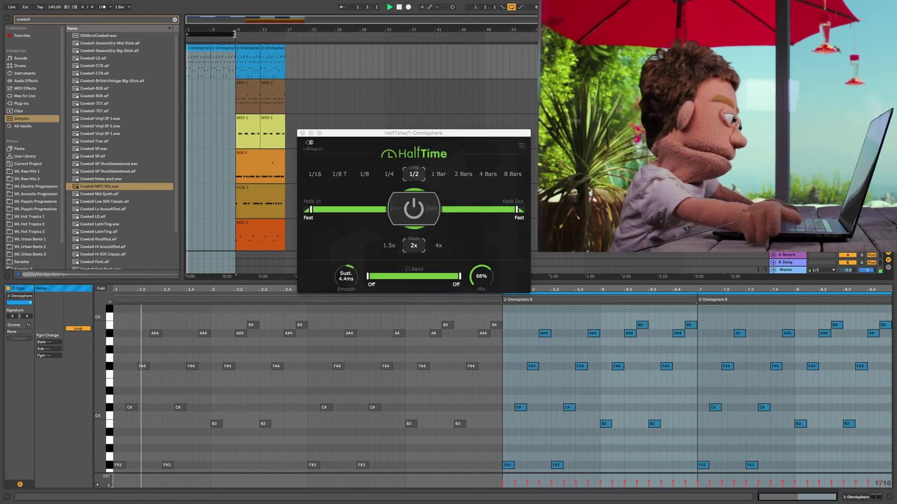
pyautogui.moveTo(235, 34); pyautogui.dragTo(285, 34)
# Delete the time from 5.1.1 to 9.1.1 to shorten the melody intro to four bars, and close the HalfTime window.
pyautogui.click(230, 45)
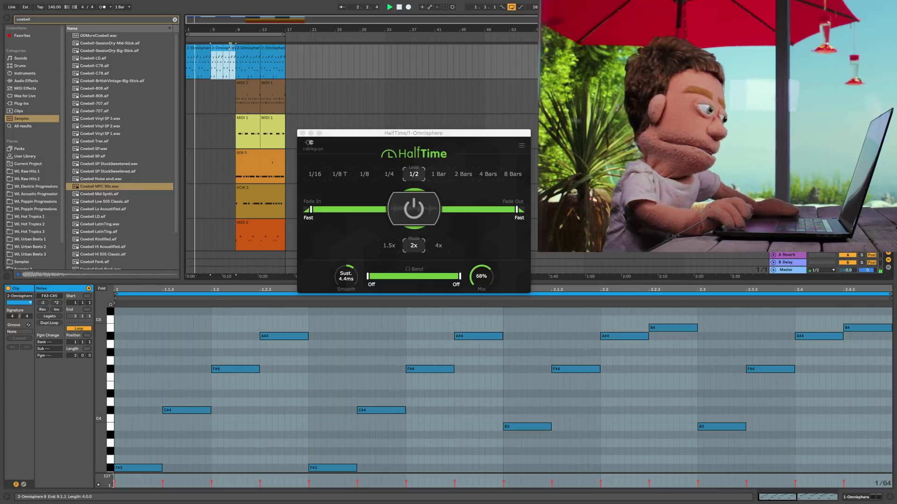
pyautogui.hotkey('ctrl', 'shift', 'Delete')
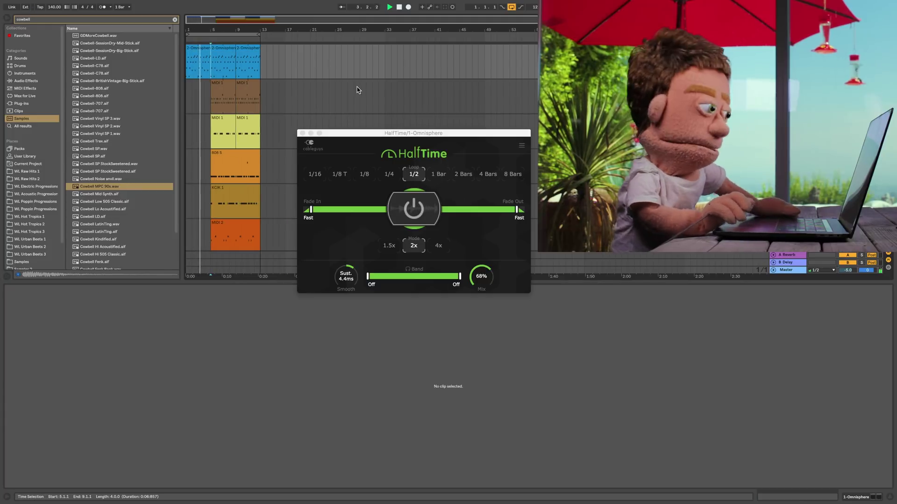
pyautogui.click(302, 133)
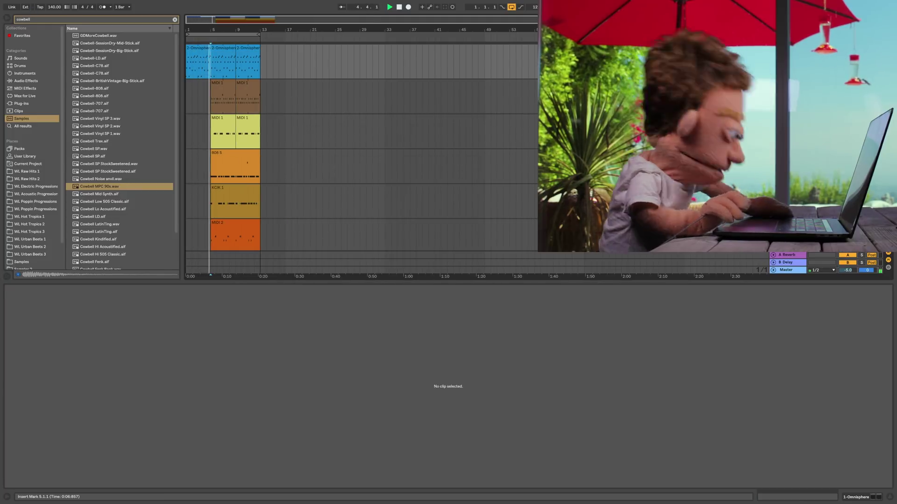
# Play through the arrangement and open the cowbell clip's notes.
pyautogui.scroll(-2, 361, 159)
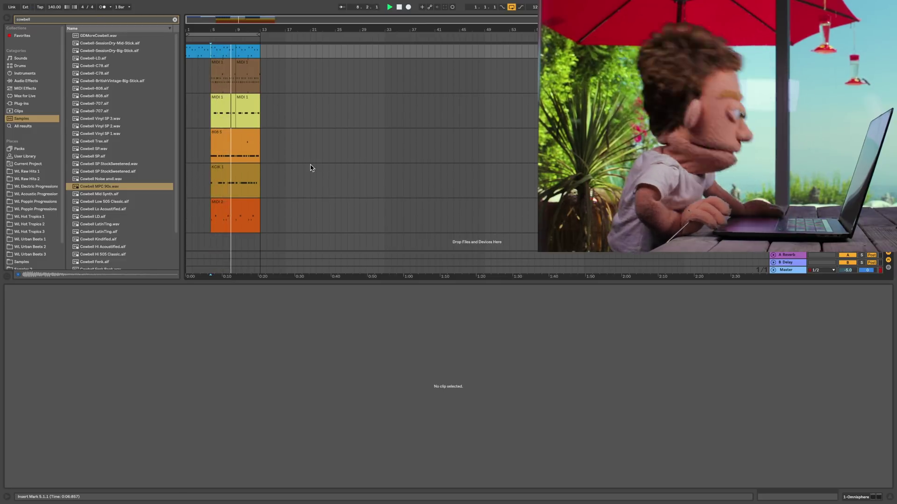
pyautogui.click(241, 201)
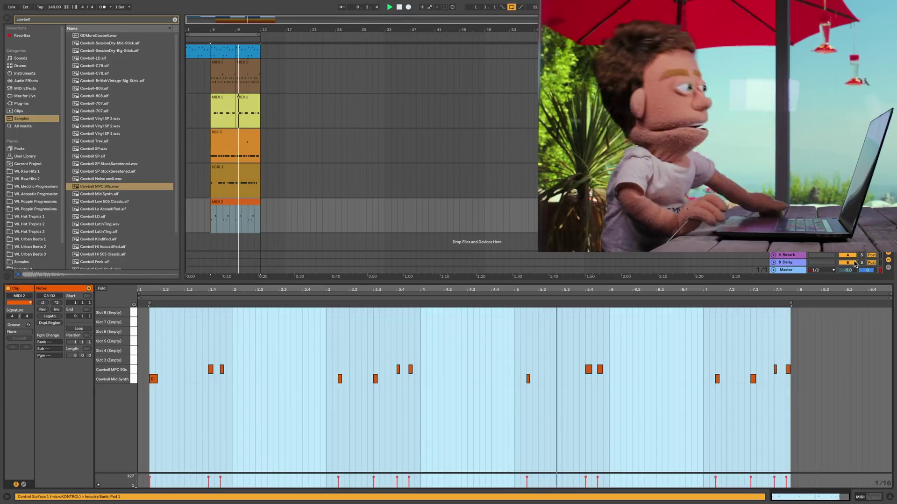
pyautogui.click(326, 235)
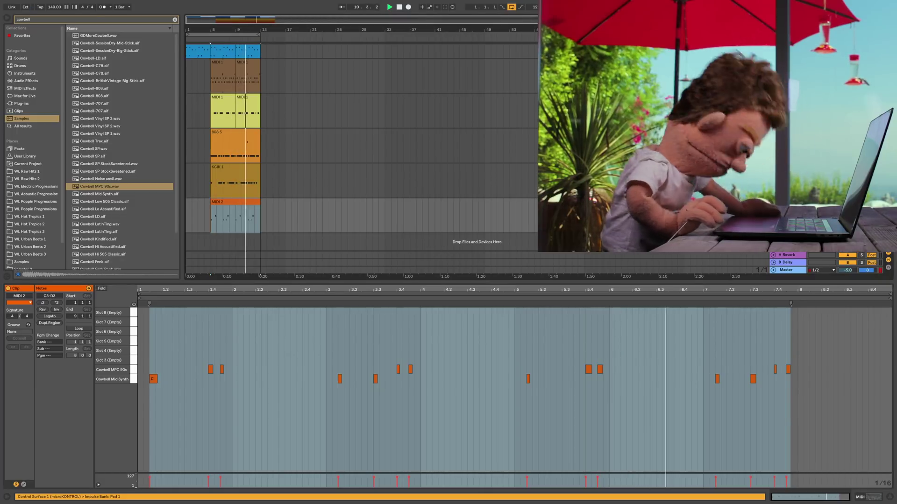